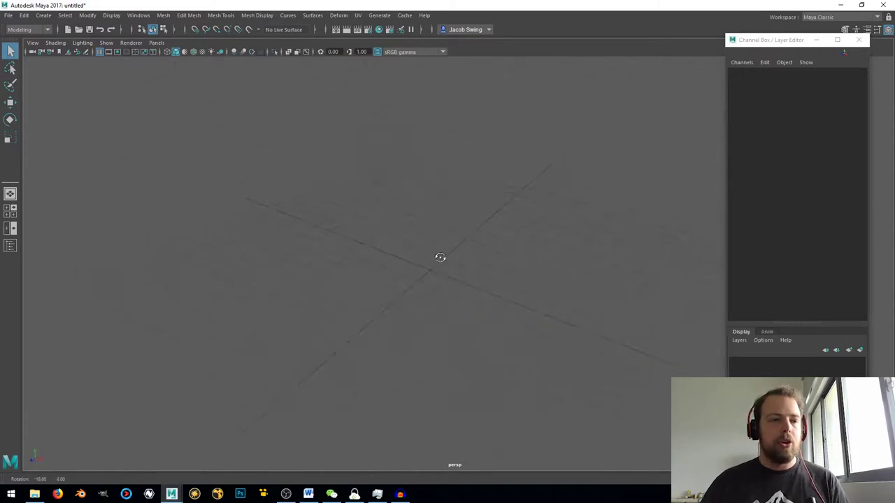
Create a polygon cylinder at the origin and set its Subdivisions Axis to 16.
shift+right_click(441, 228)
shift+right_drag(442, 231, 388, 228)
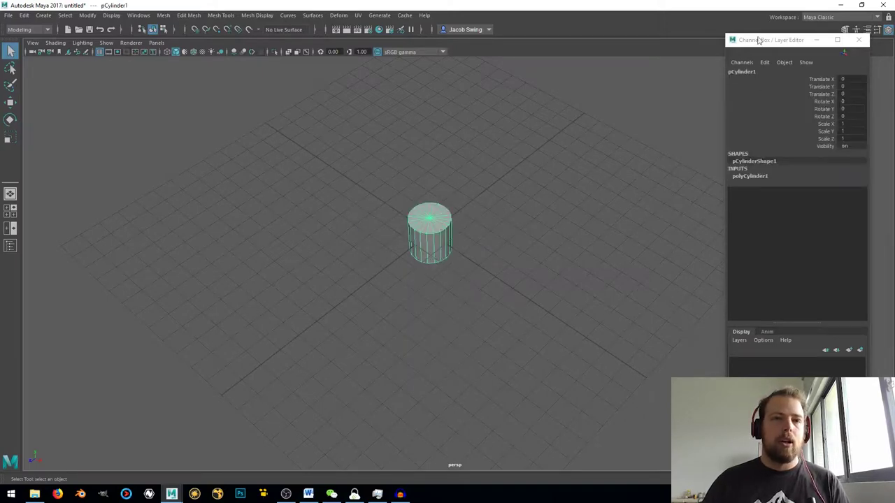
drag(758, 40, 616, 28)
click(609, 165)
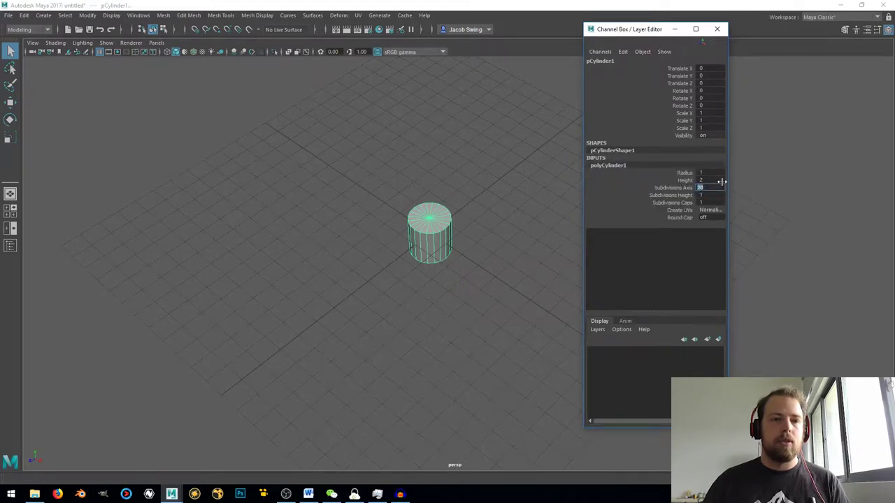
key(Return)
drag(629, 39, 793, 77)
scroll(449, 240, up, 5)
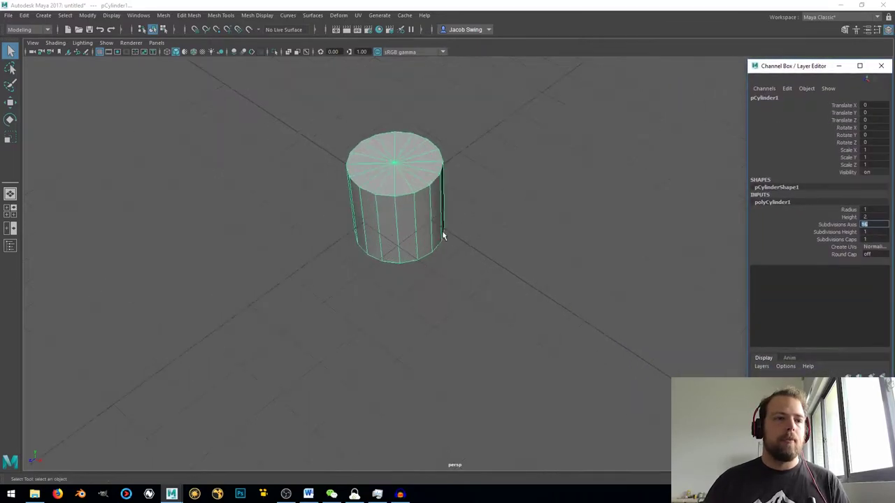
alt+middle_drag(443, 236, 460, 266)
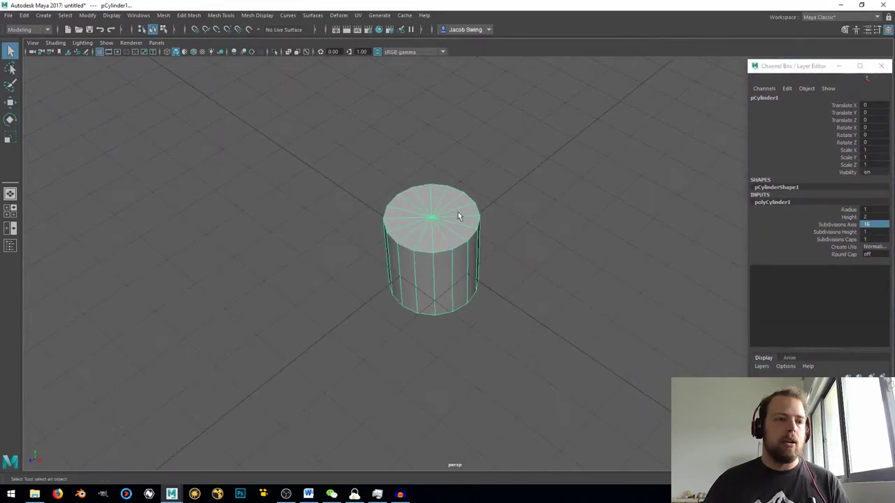
Delete the cylinder's side faces and bottom cap, leaving only the top disc, and return to object mode.
right_drag(450, 226, 454, 250)
double_click(448, 268)
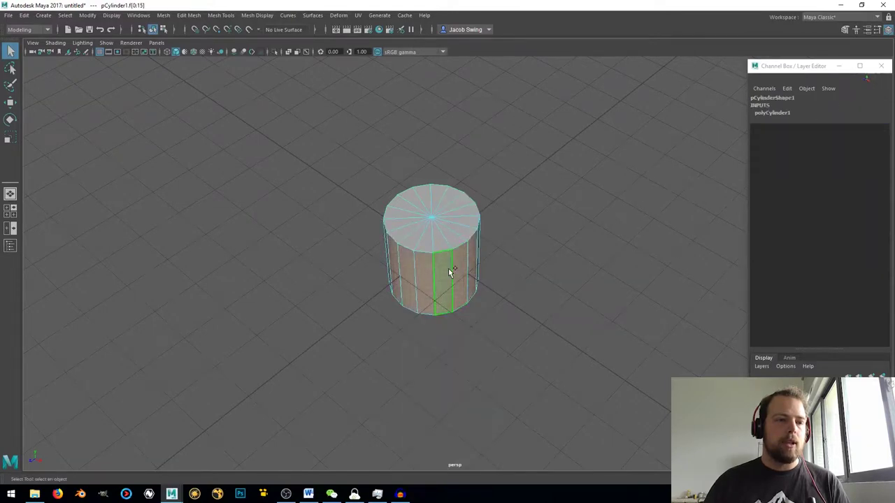
key(Delete)
double_click(441, 283)
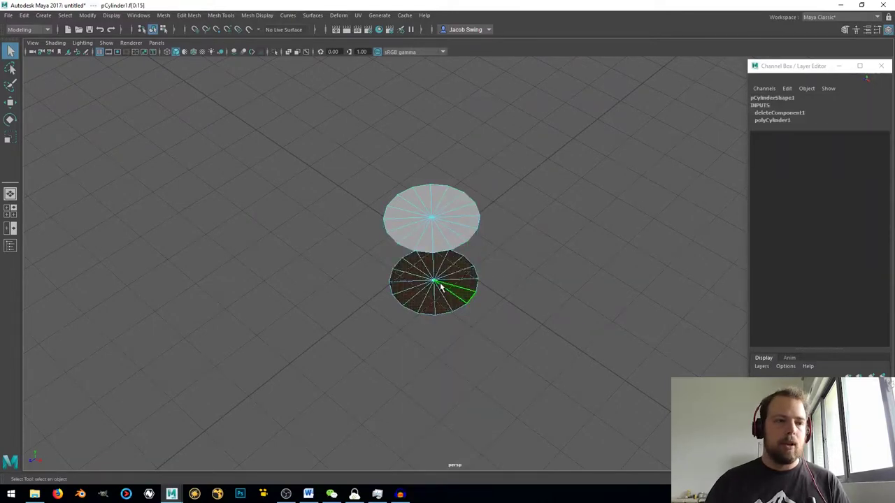
key(Delete)
right_drag(460, 221, 521, 171)
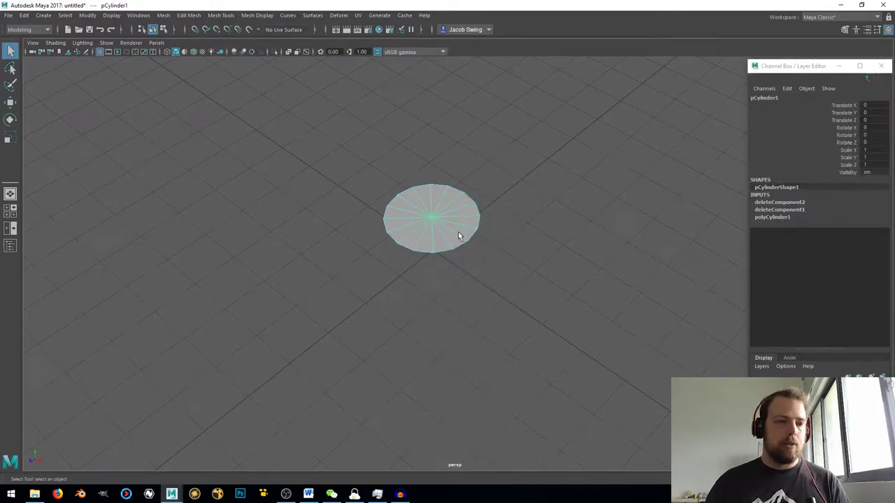
Move the disc's pivot to its centre vertex using vertex snapping.
key(w)
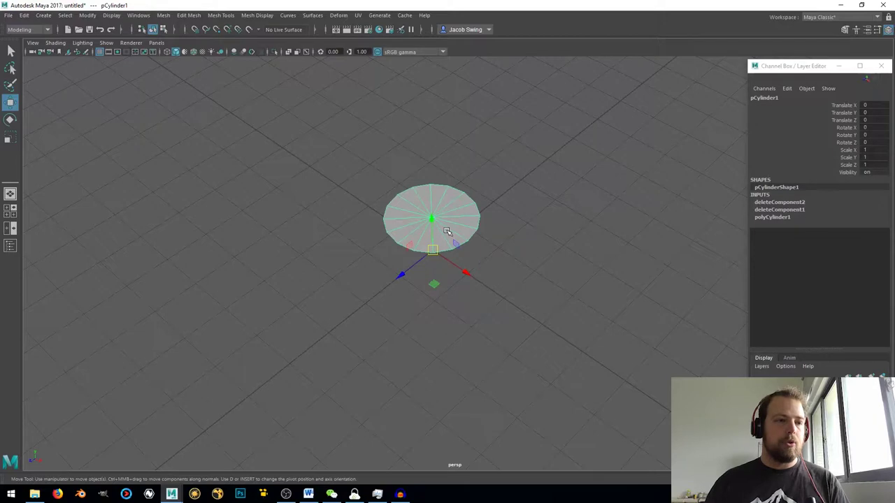
key(d)
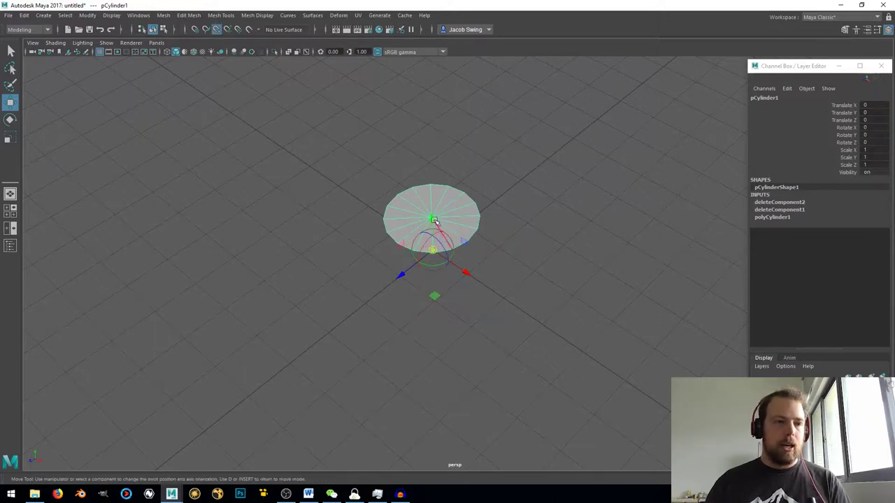
click(433, 219)
key(d)
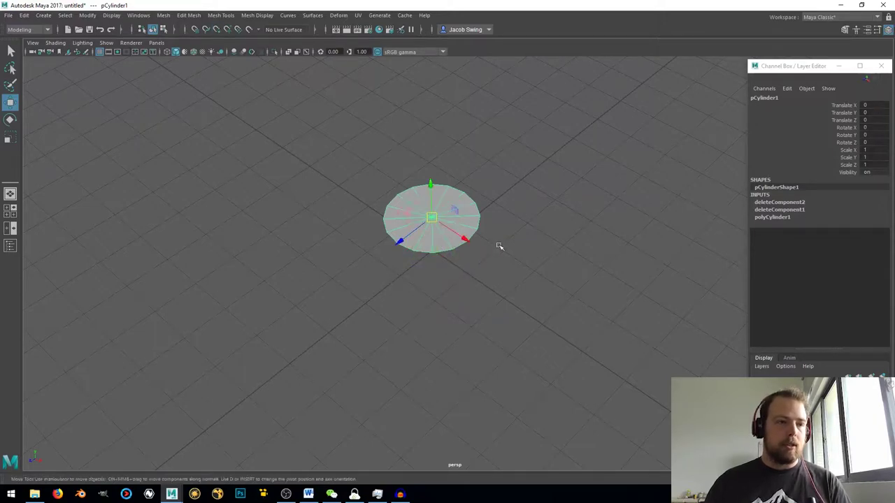
middle_drag(500, 246, 523, 207)
key(ctrl+z)
alt+middle_drag(505, 245, 507, 223)
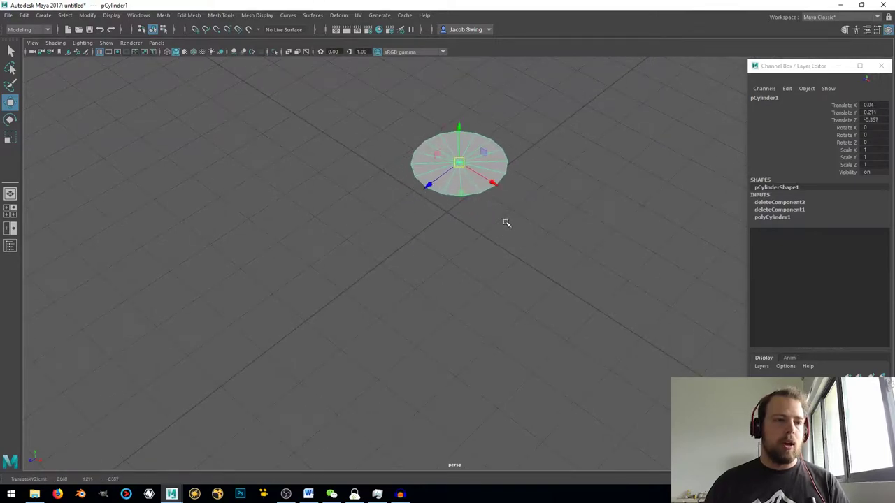
key(ctrl+z)
Move the disc down onto the grid plane with grid snapping, to Translate Y -1.
mouse_move(466, 242)
alt+mouse_down()
mouse_move(502, 214)
mouse_move(487, 184)
mouse_move(451, 218)
mouse_move(466, 231)
alt+mouse_up()
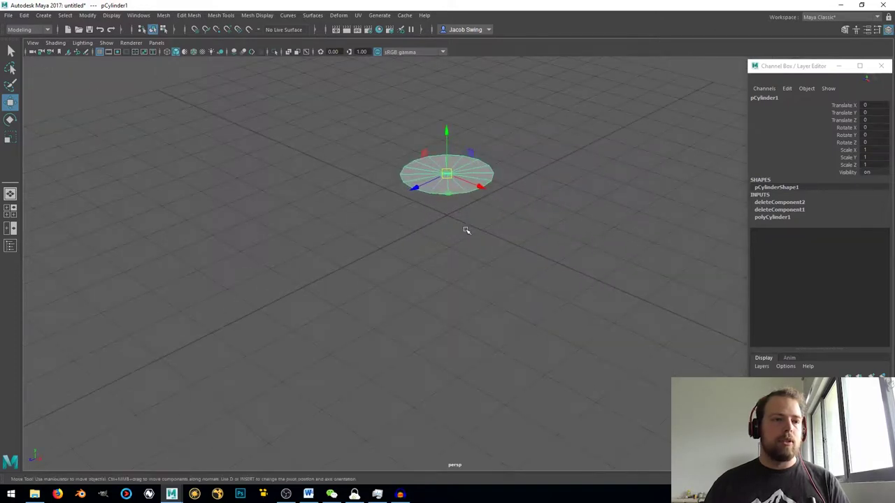
drag(451, 132, 452, 202)
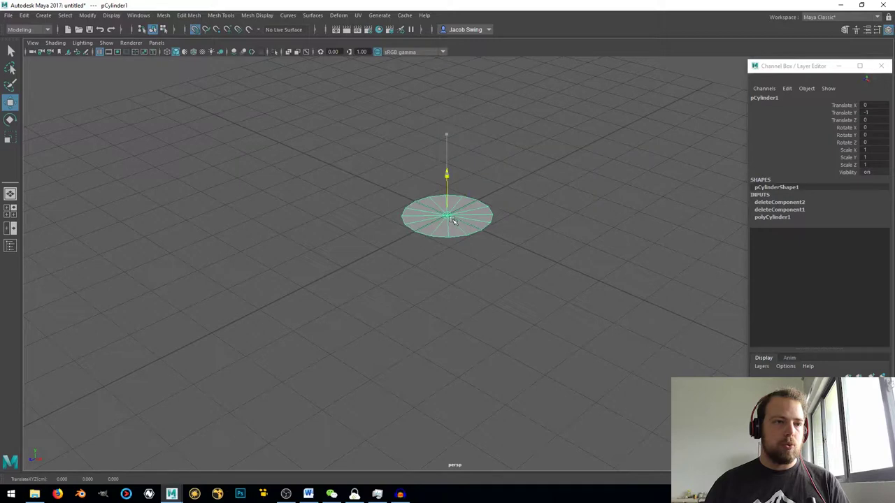
alt+drag(499, 267, 454, 282)
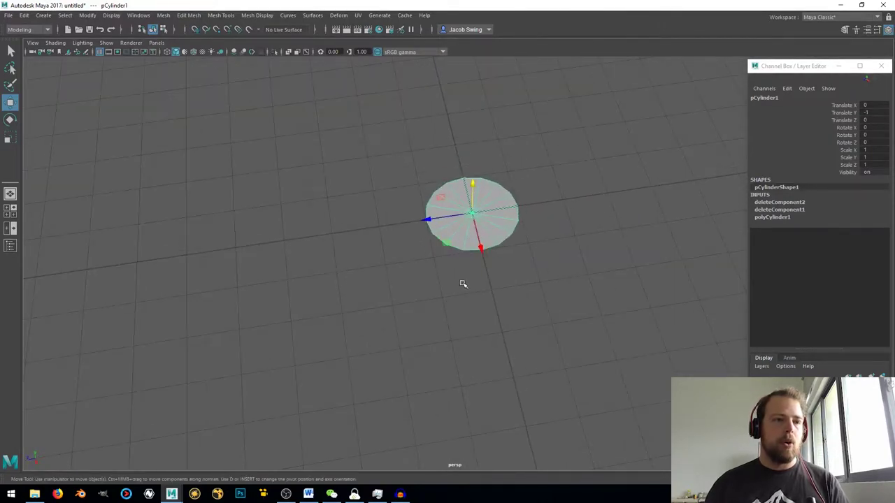
Set the disc's Scale X, Y and Z to 5.
drag(802, 67, 689, 65)
drag(740, 148, 754, 164)
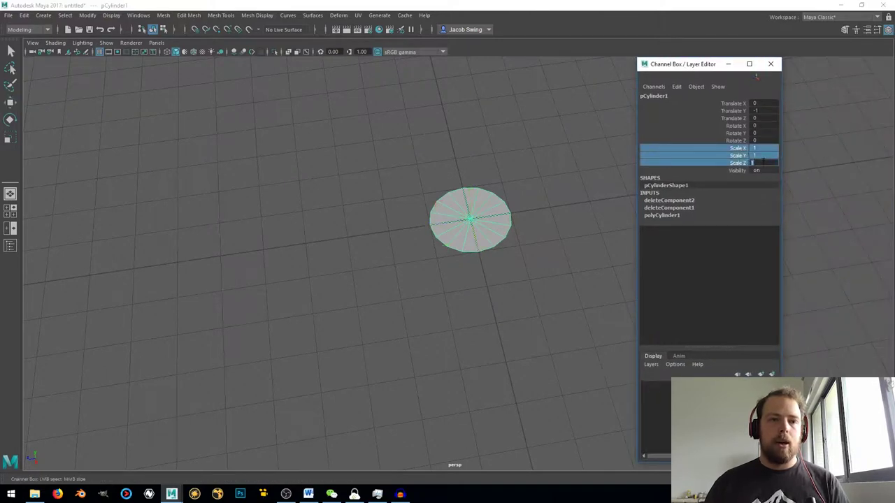
text(5)
key(Return)
drag(686, 65, 782, 65)
scroll(563, 198, down, 3)
alt+middle_drag(465, 250, 471, 221)
alt+drag(449, 272, 462, 256)
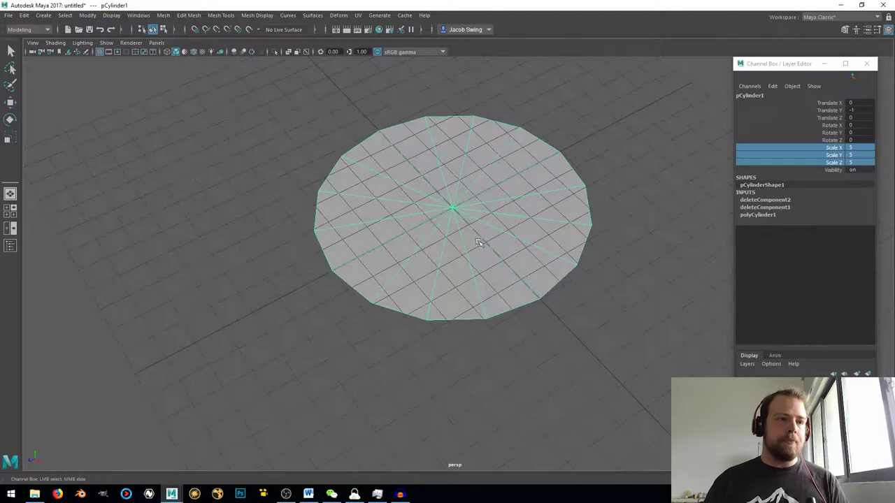
alt+middle_drag(494, 241, 492, 240)
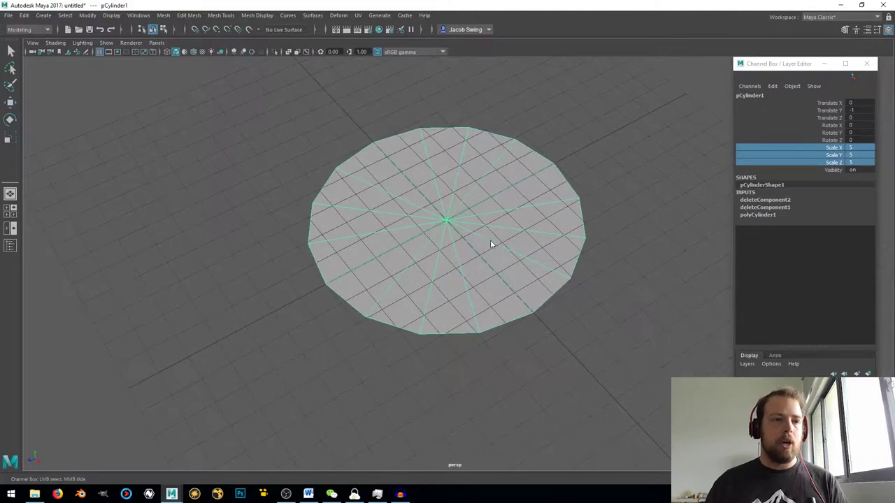
Cut a closed ring of edges into the disc with Multi-Cut, crossing every radial edge about halfway from the centre.
right_drag(490, 225, 442, 192)
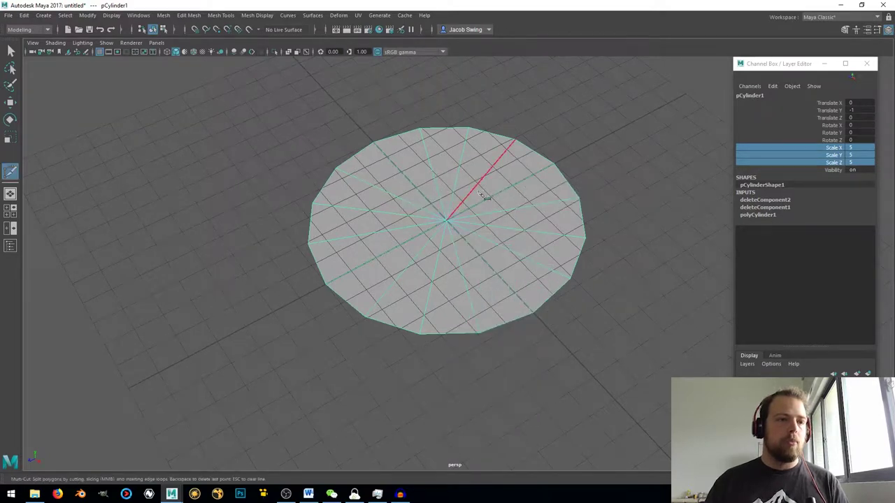
key(Escape)
click(458, 172)
click(432, 172)
click(407, 180)
click(389, 193)
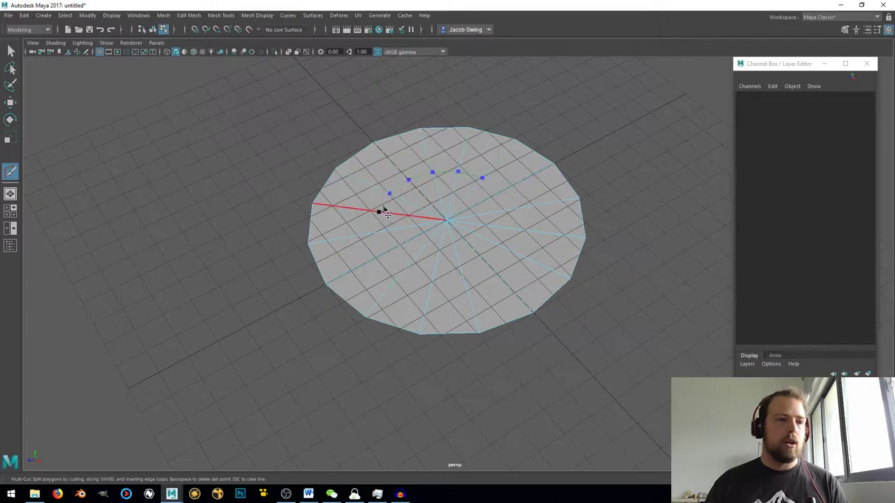
click(378, 212)
click(377, 231)
click(388, 251)
click(408, 267)
click(434, 275)
click(462, 273)
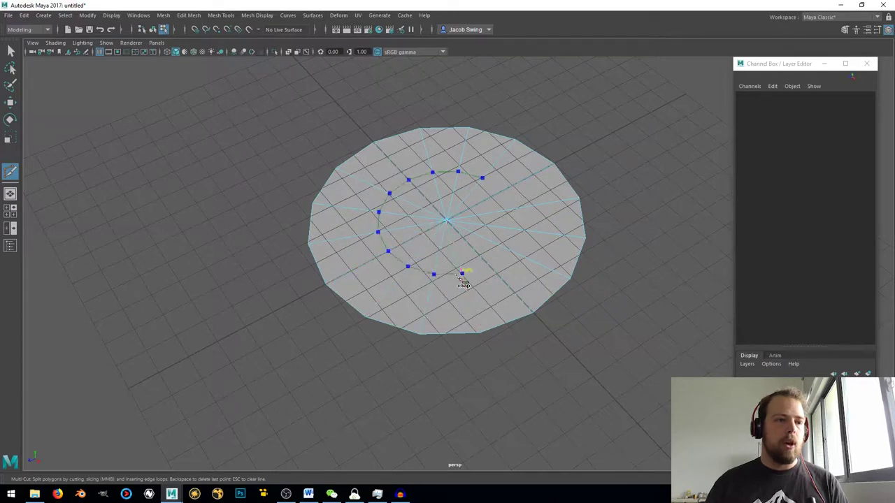
click(487, 265)
click(506, 248)
click(513, 225)
click(514, 207)
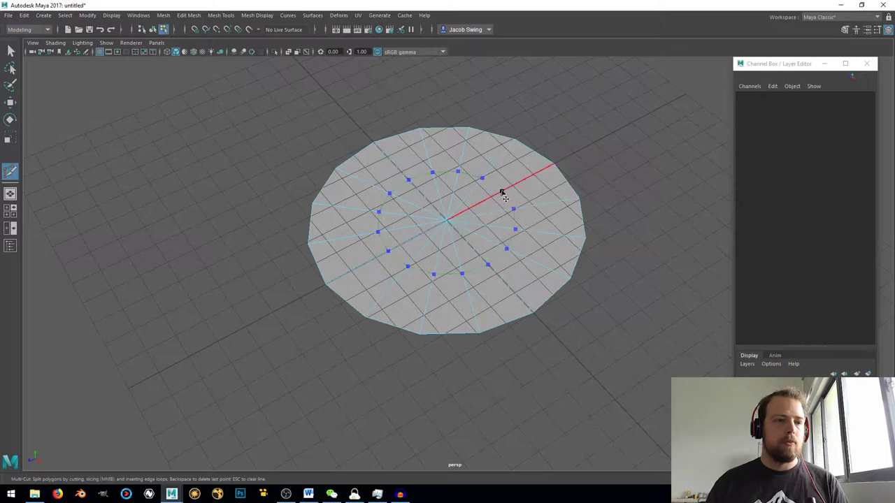
right_click(502, 192)
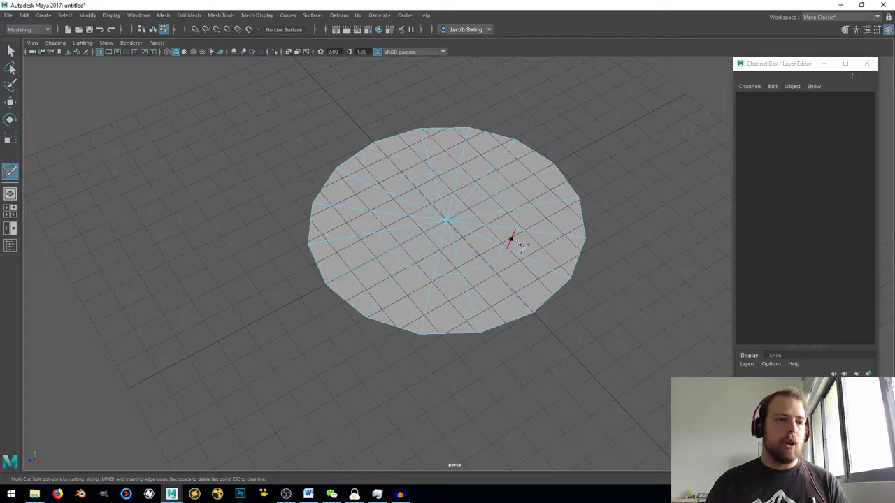
Select all triangular faces inside the cut ring and extrude them downward to form a shallow recess.
click(10, 50)
alt+drag(441, 217, 476, 263)
right_drag(490, 225, 433, 217)
alt+drag(543, 263, 482, 273)
right_drag(479, 231, 479, 251)
click(431, 292)
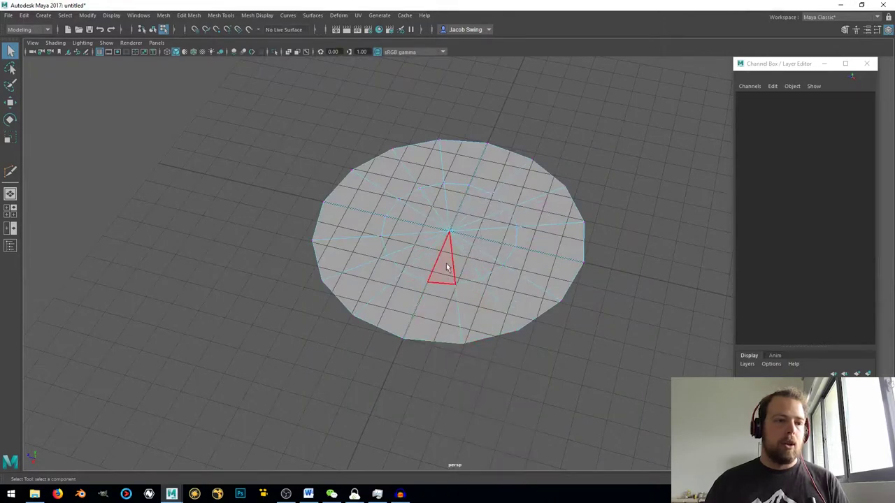
click(408, 249)
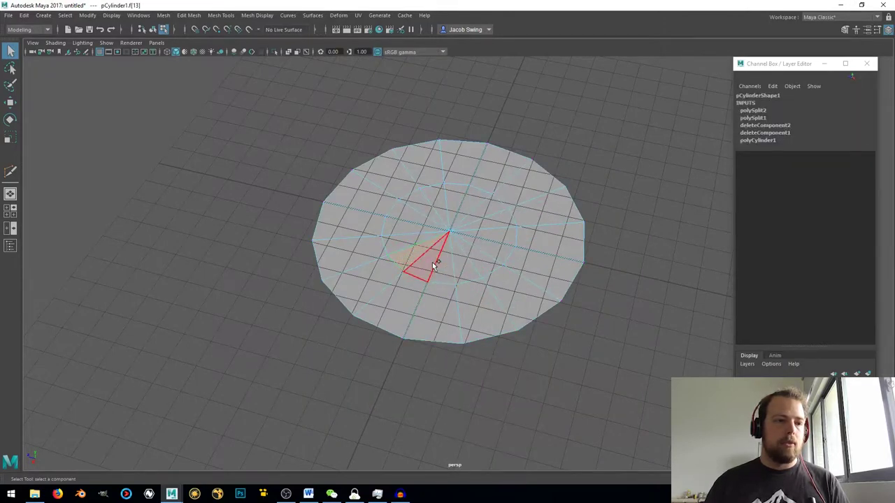
shift+click(444, 262)
shift+drag(437, 219, 495, 224)
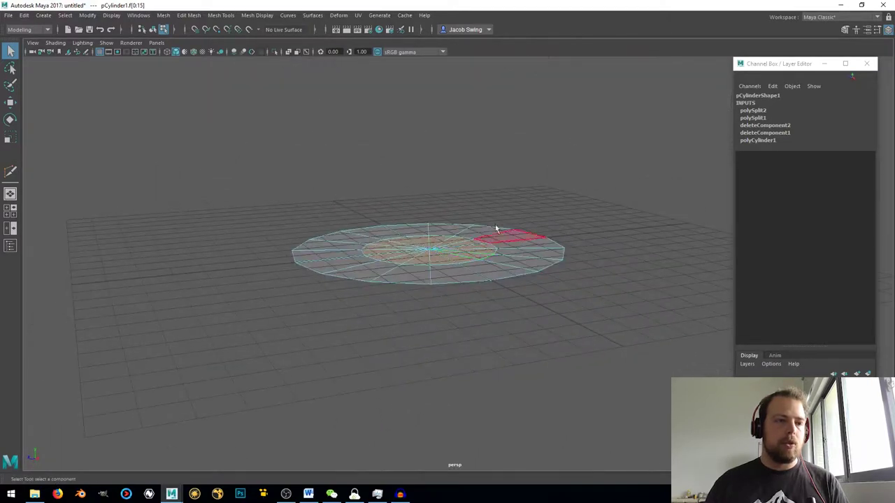
shift+right_drag(510, 164, 491, 188)
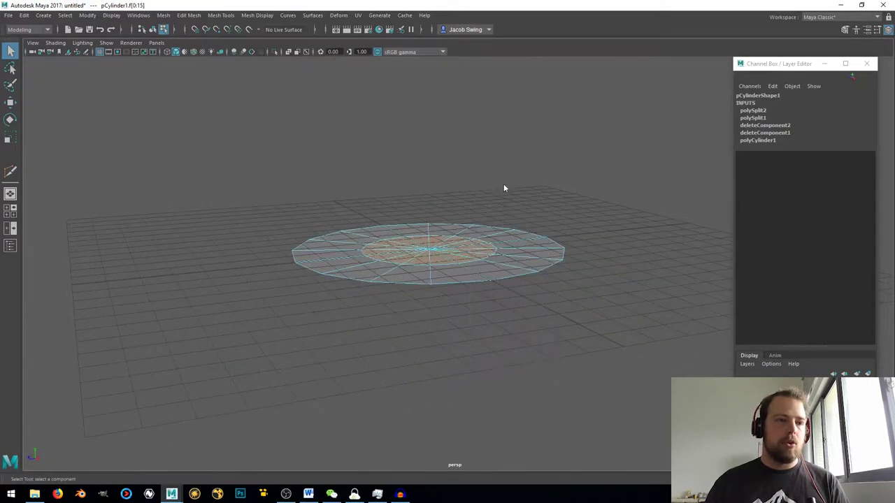
drag(464, 223, 505, 274)
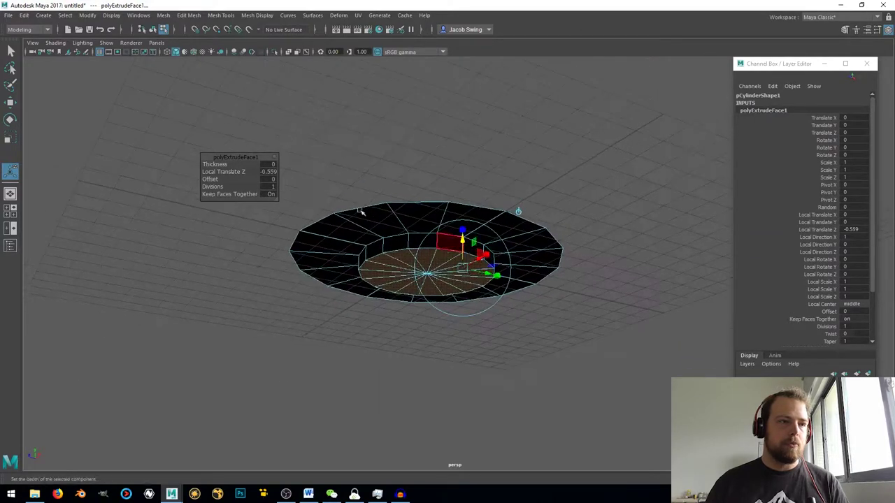
click(268, 172)
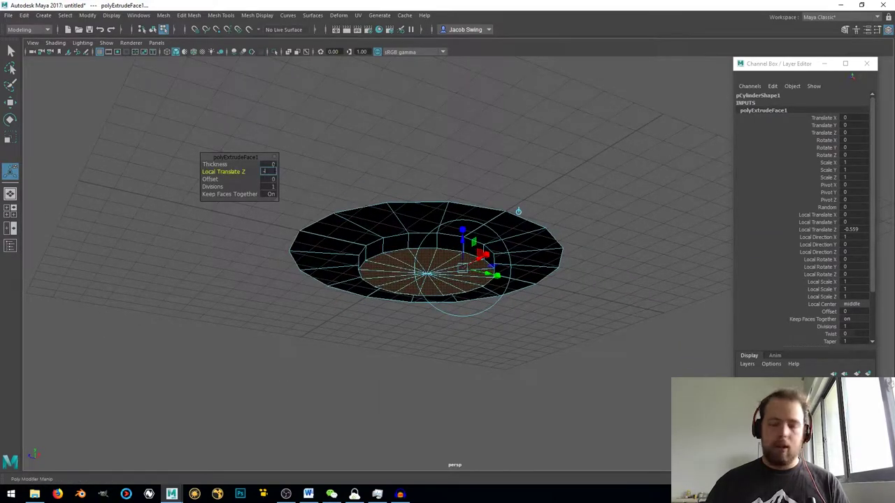
key(Return)
Select the recess's upper edge loop and scale it outward so that the recess walls slope.
alt+drag(462, 266, 473, 285)
right_drag(516, 224, 564, 210)
click(424, 233)
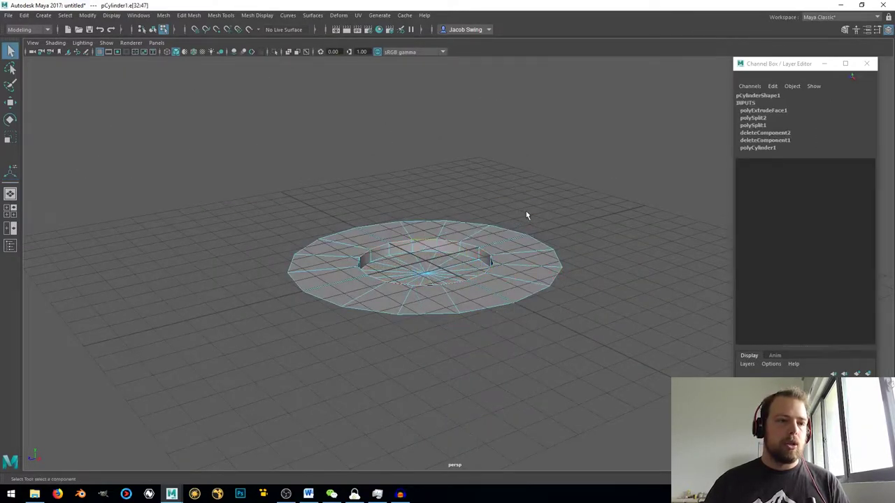
shift+right_drag(543, 185, 500, 218)
key(r)
drag(426, 262, 490, 277)
scroll(492, 277, up, 3)
drag(410, 260, 344, 270)
Bevel the recess's upper and lower edge loops with a Fraction of 0.1 and 2 Segments.
shift+click(362, 281)
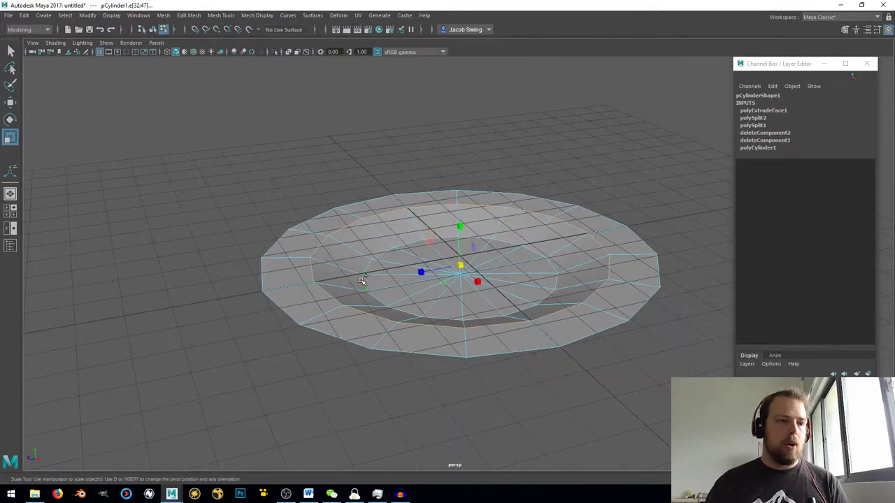
shift+right_drag(362, 283, 420, 282)
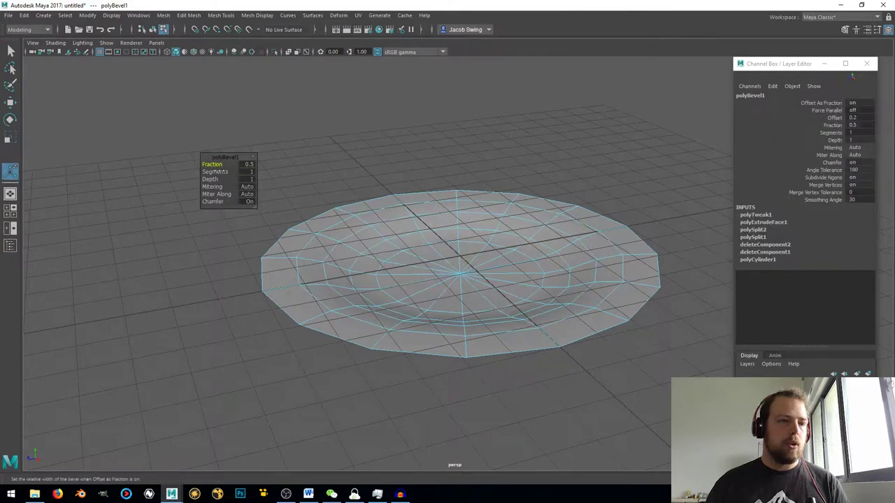
click(247, 164)
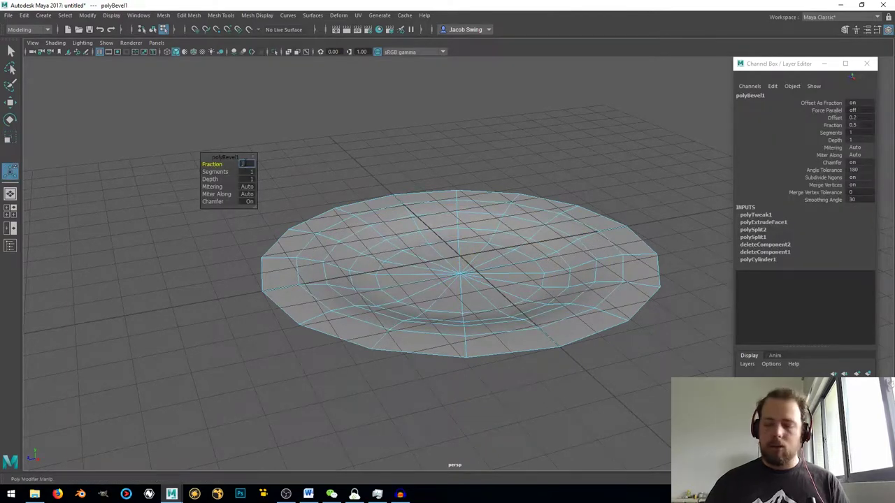
key(Return)
click(249, 172)
text(2)
key(Return)
alt+middle_drag(548, 298, 526, 292)
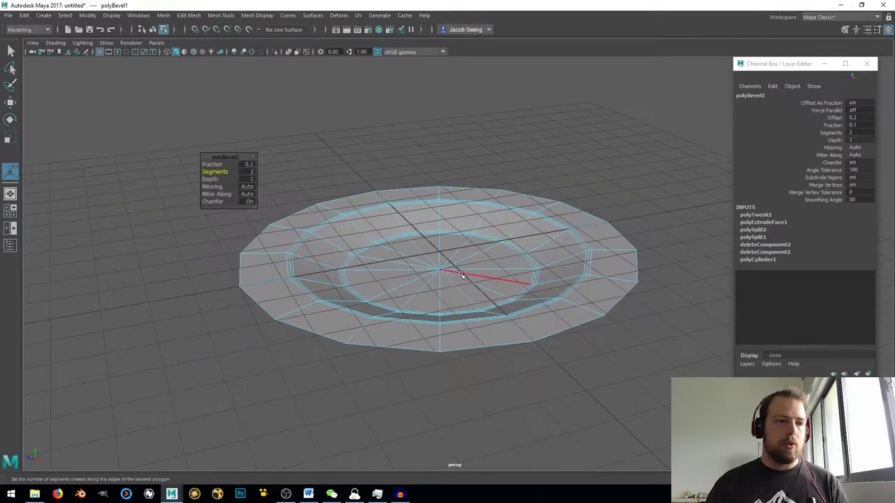
Select all faces of the plate and extrude them with a Local Translate Z of about -0.09 to give it thickness.
right_drag(460, 274, 510, 186)
key(q)
mouse_move(441, 242)
alt+mouse_down()
mouse_move(436, 223)
mouse_move(468, 212)
mouse_move(432, 265)
mouse_move(447, 257)
alt+mouse_up()
right_drag(446, 256, 448, 253)
alt+right_drag(448, 254, 387, 212)
mouse_move(219, 115)
mouse_down()
mouse_move(518, 318)
mouse_move(637, 377)
mouse_up()
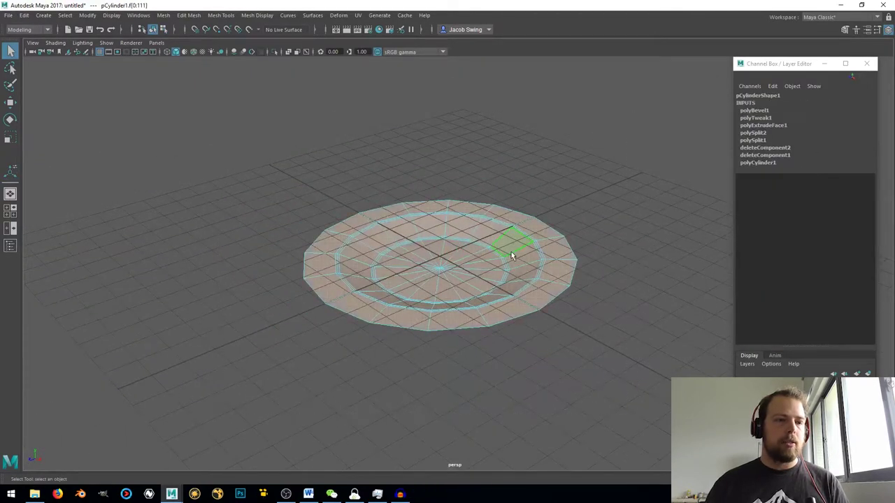
shift+right_drag(491, 251, 493, 287)
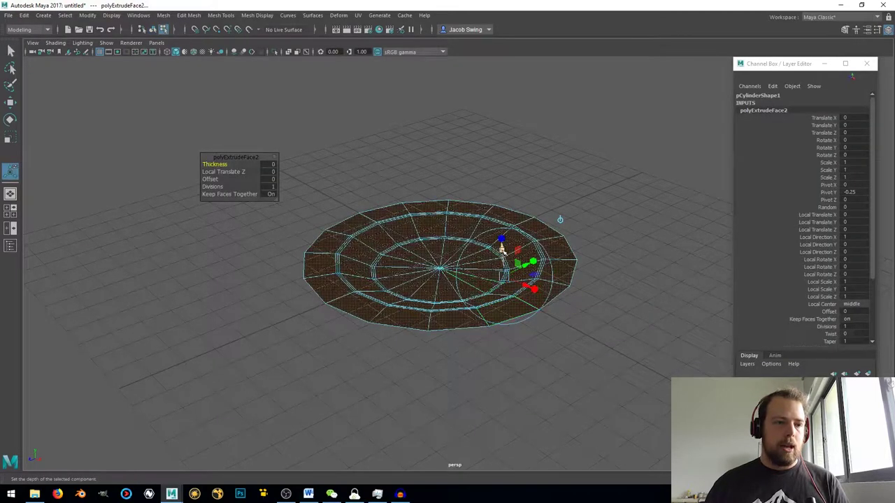
drag(502, 249, 503, 252)
alt+drag(486, 309, 462, 318)
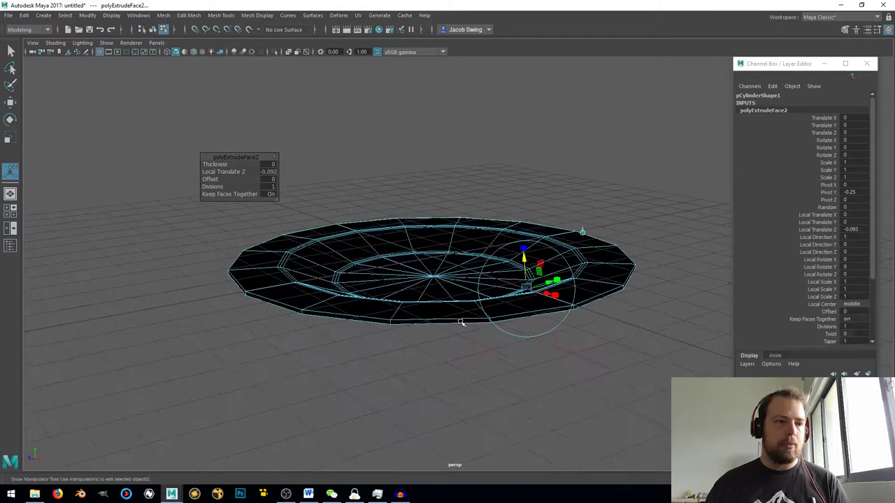
Reverse the normals of all the plate's faces.
key(F8)
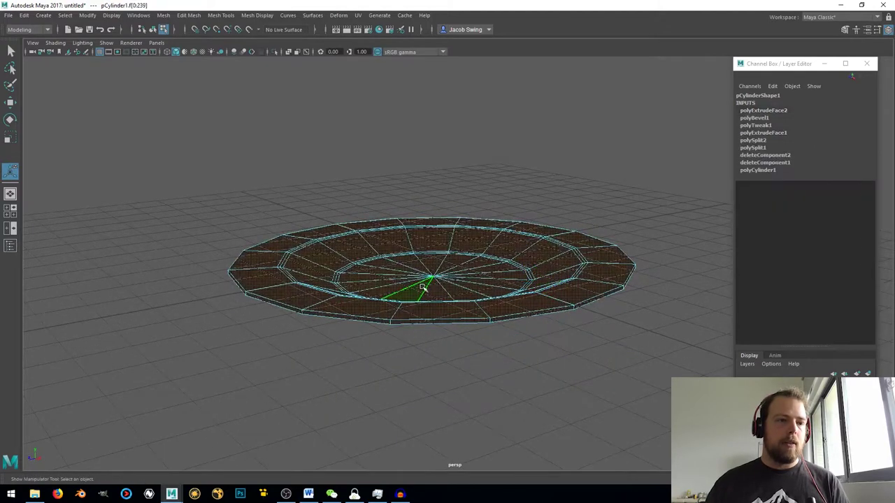
click(312, 16)
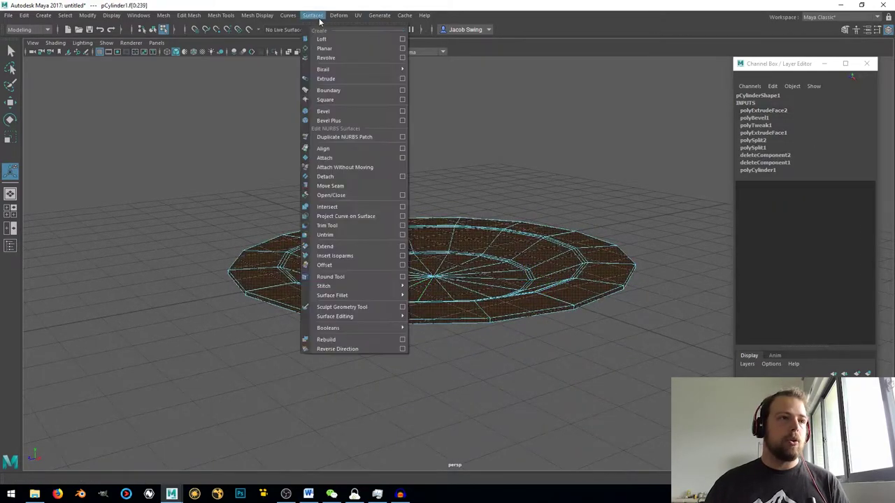
click(257, 15)
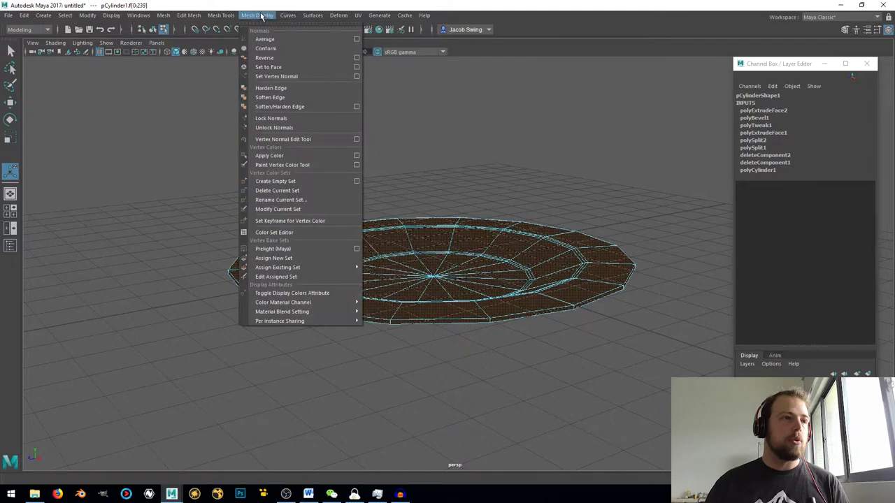
click(260, 57)
Select all triangular faces in the centre of the plate's underside and extrude them downward with a Local Translate Z of about 0.22.
alt+drag(491, 303, 429, 265)
key(q)
right_drag(427, 225, 428, 266)
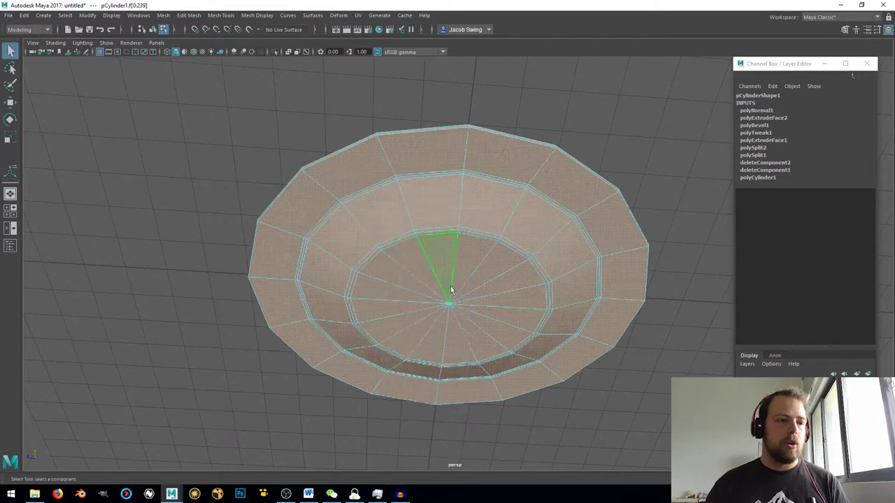
scroll(452, 304, up, 5)
alt+middle_drag(356, 259, 391, 255)
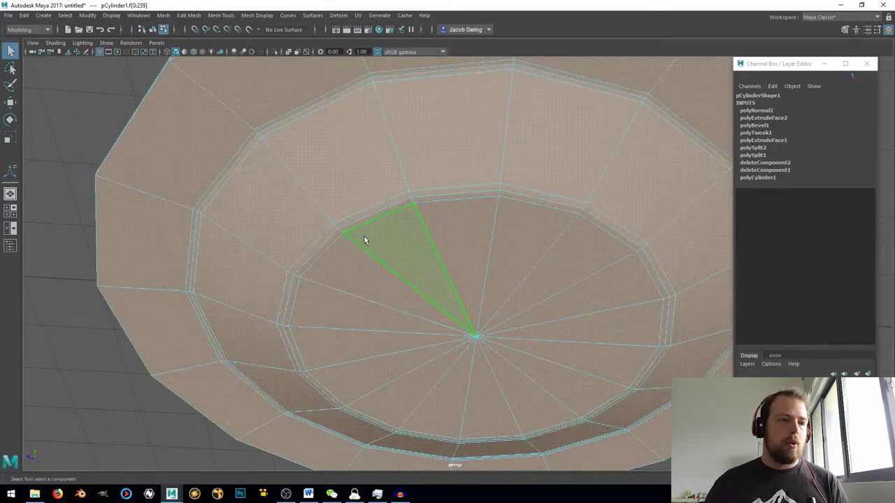
click(461, 318)
shift+click(392, 304)
shift+click(365, 314)
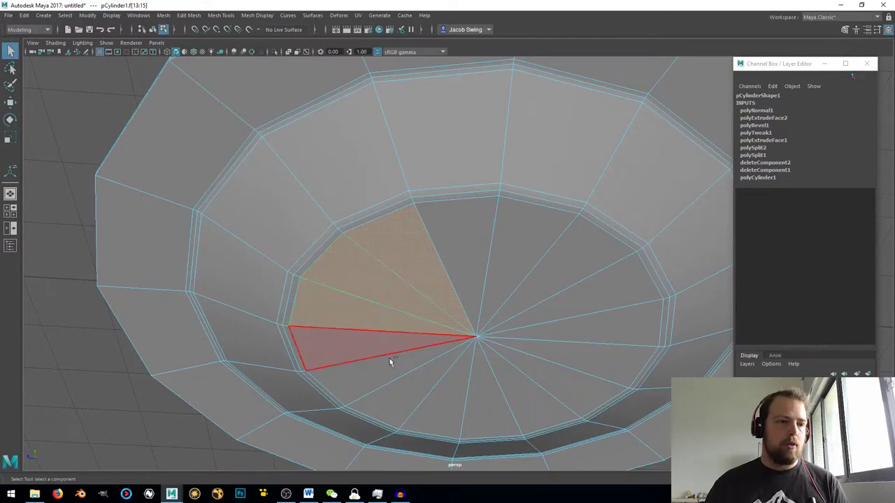
shift+click(392, 361)
shift+click(420, 378)
shift+click(465, 385)
shift+click(493, 387)
shift+click(528, 382)
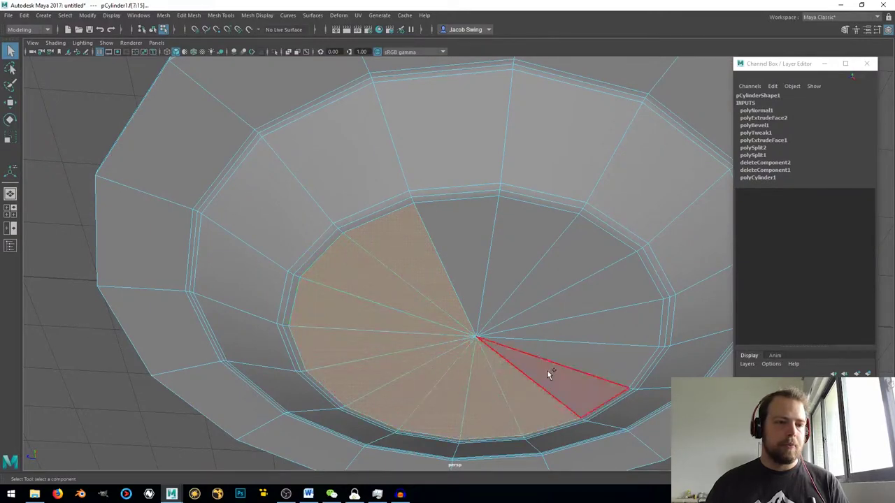
shift+click(548, 369)
shift+click(549, 339)
shift+click(547, 327)
shift+click(541, 312)
shift+click(523, 293)
shift+click(510, 278)
shift+click(471, 269)
mouse_move(470, 268)
alt+mouse_down()
mouse_move(456, 225)
mouse_move(460, 273)
alt+mouse_up()
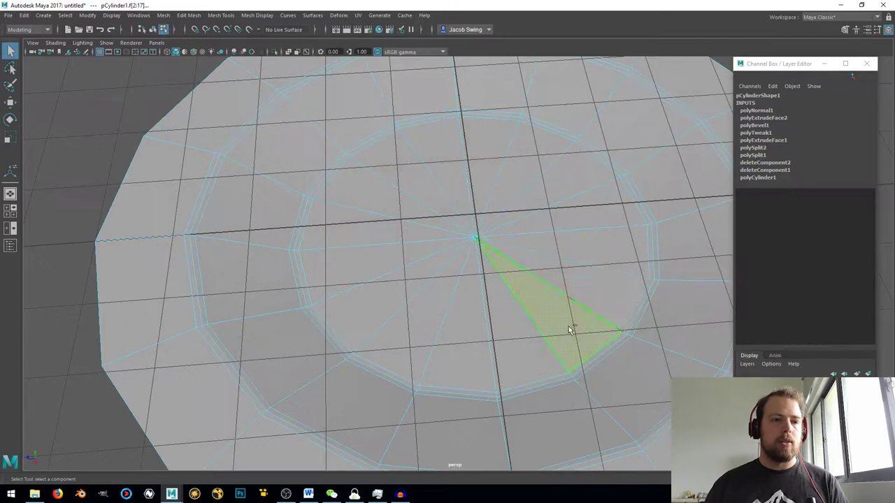
alt+drag(495, 366, 495, 285)
shift+right_drag(489, 279, 489, 301)
drag(556, 323, 553, 340)
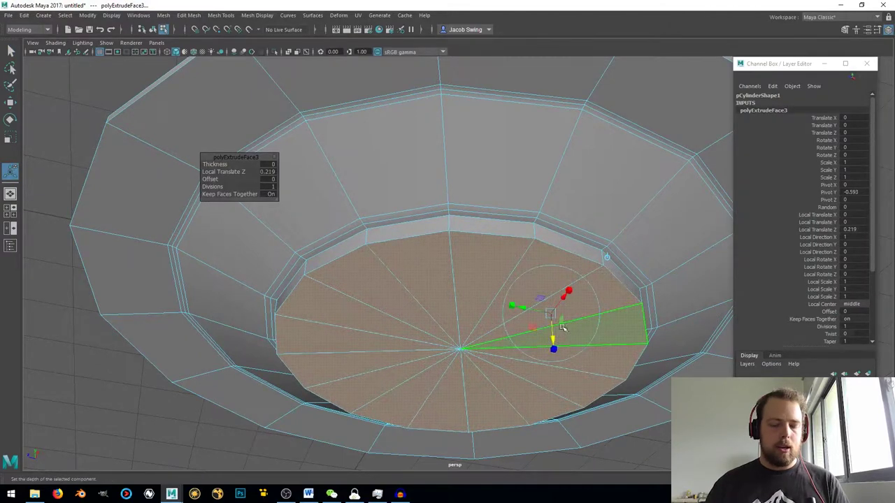
Form a foot ring by extruding the base faces slightly inward and extruding them back up with a Local Translate Z of about -0.16.
key(ctrl+e)
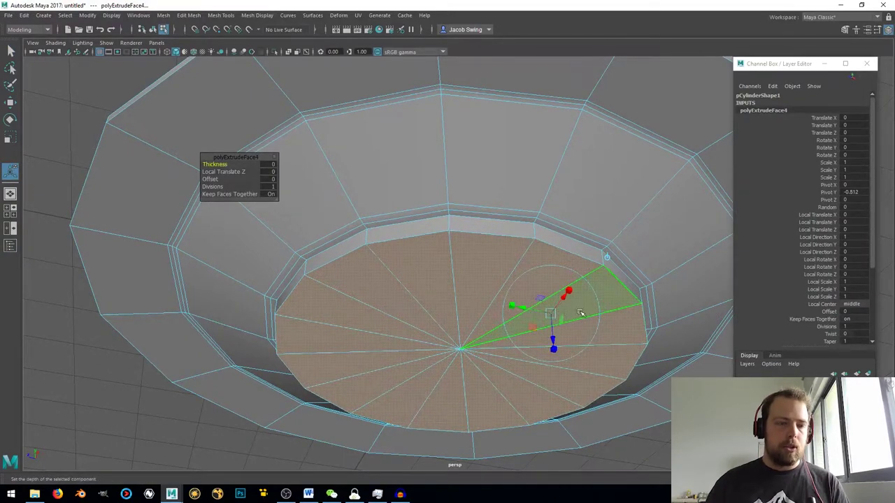
key(r)
drag(461, 349, 449, 356)
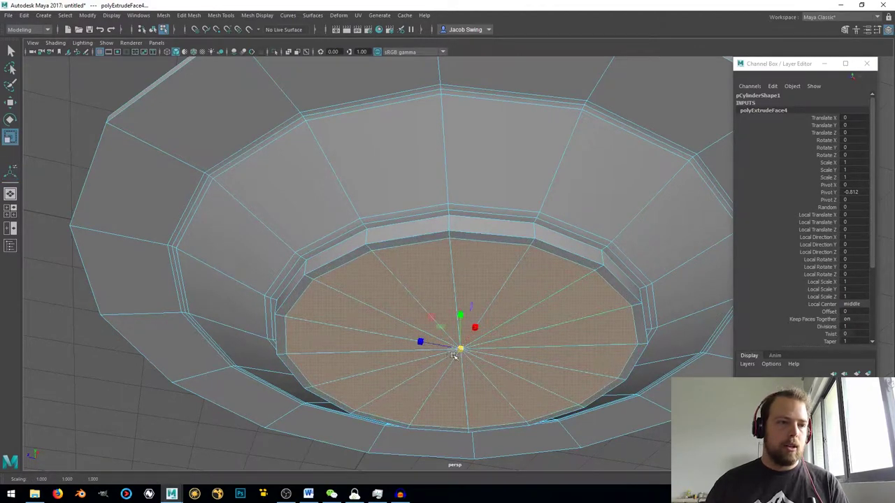
key(ctrl+e)
drag(548, 342, 547, 325)
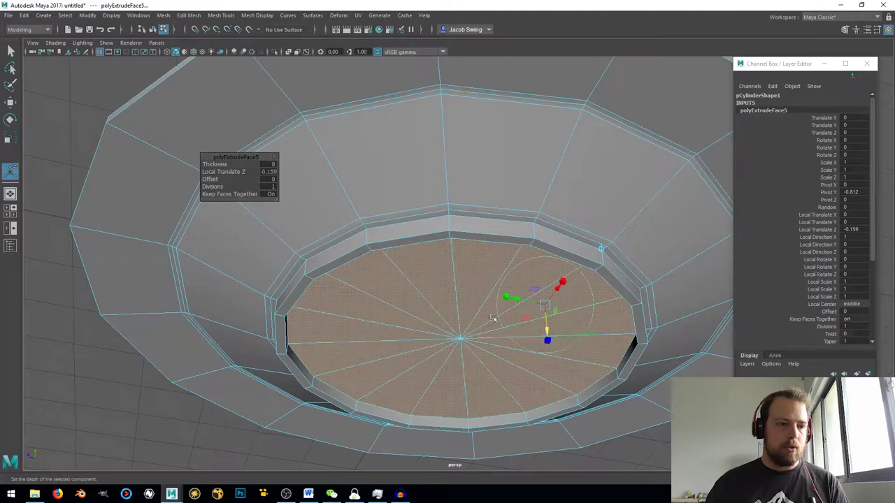
Select the foot ring's outer and inner lower edge loops and bevel them with 2 Segments.
alt+drag(414, 272, 417, 284)
right_drag(393, 267, 401, 183)
click(399, 260)
alt+drag(419, 280, 290, 300)
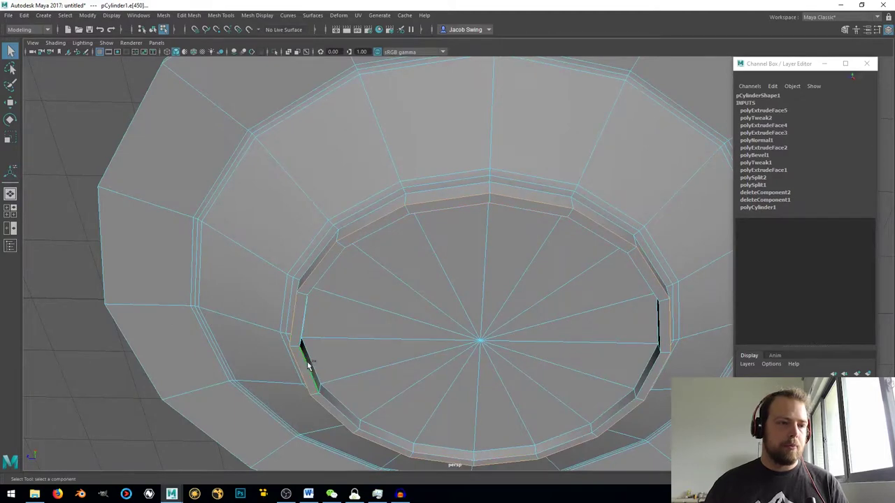
mouse_move(340, 323)
alt+mouse_down()
mouse_move(396, 354)
mouse_move(352, 336)
alt+mouse_up()
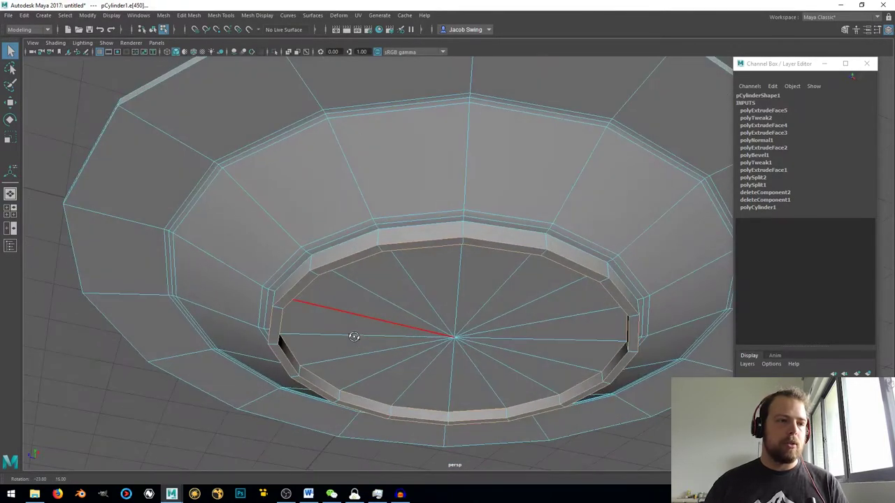
click(328, 250)
mouse_move(394, 310)
alt+mouse_down()
mouse_move(419, 294)
mouse_move(450, 297)
mouse_move(409, 304)
alt+mouse_up()
shift+right_drag(405, 299, 437, 298)
alt+drag(437, 297, 448, 280)
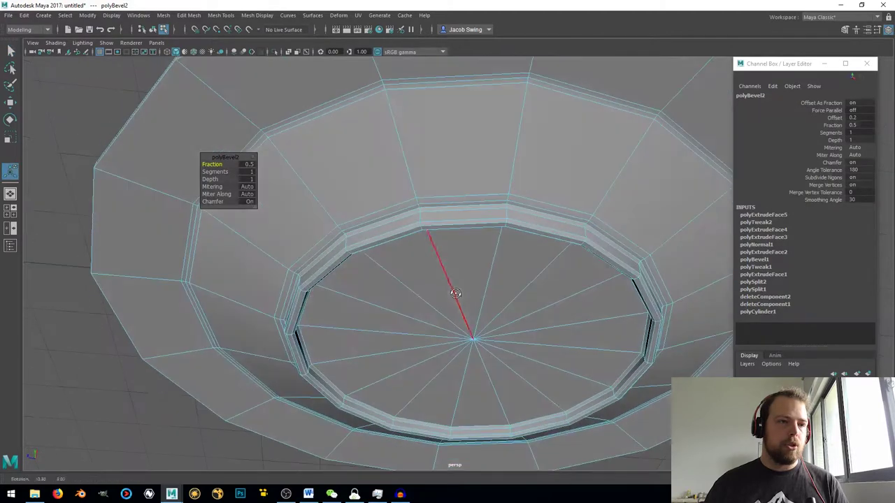
click(248, 172)
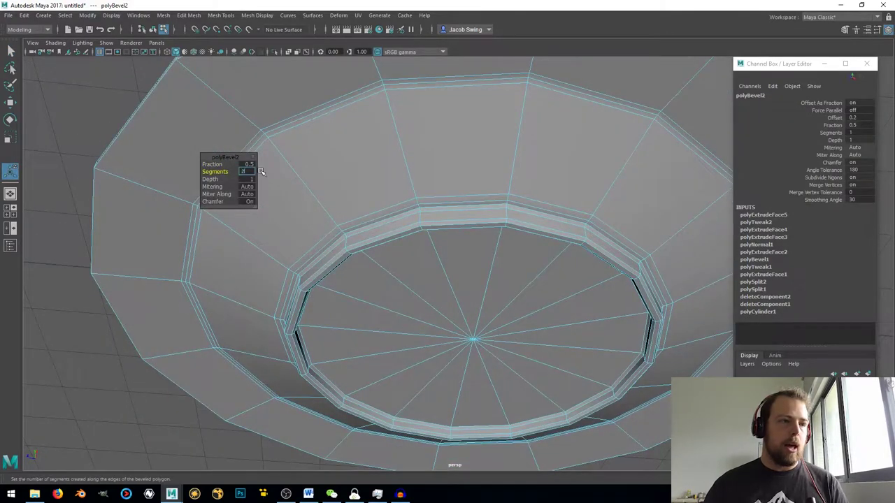
text(2)
key(Return)
Select the edge loops around the plate's outer rim and bevel them with 2 Segments.
right_drag(412, 211, 477, 146)
scroll(456, 171, down, 3)
alt+drag(456, 170, 396, 213)
scroll(407, 184, up, 3)
right_drag(353, 201, 357, 146)
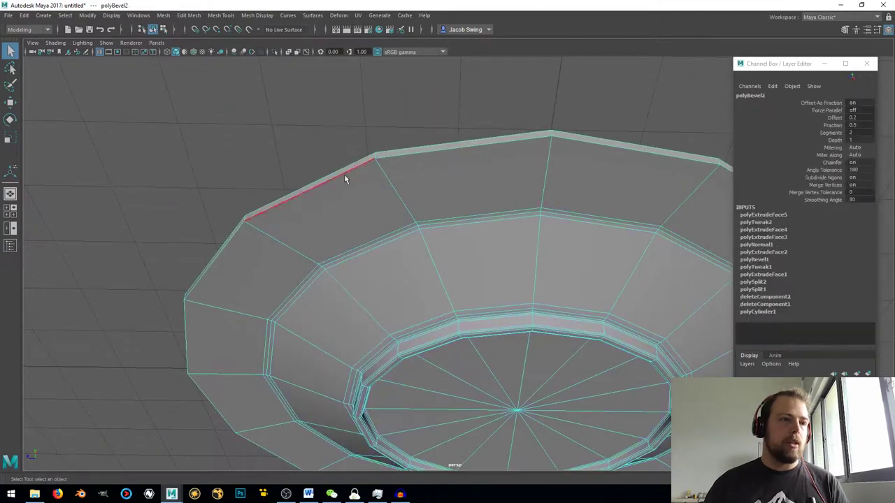
click(340, 167)
alt+drag(339, 168, 344, 186)
scroll(343, 186, down, 3)
shift+right_drag(344, 186, 371, 185)
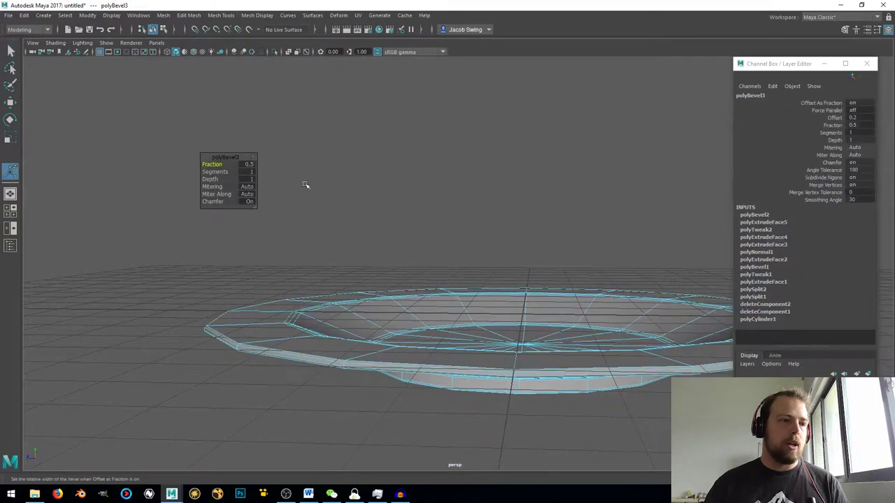
click(248, 173)
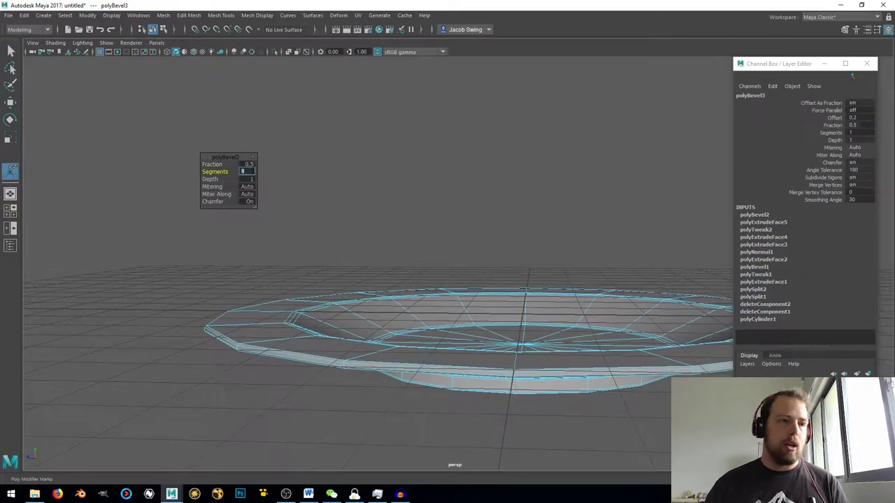
text(2)
key(Return)
Insert three evenly spaced edge loops across the rim and the recess wall, on both the upper side and the underside.
alt+drag(314, 320, 293, 345)
scroll(293, 346, up, 3)
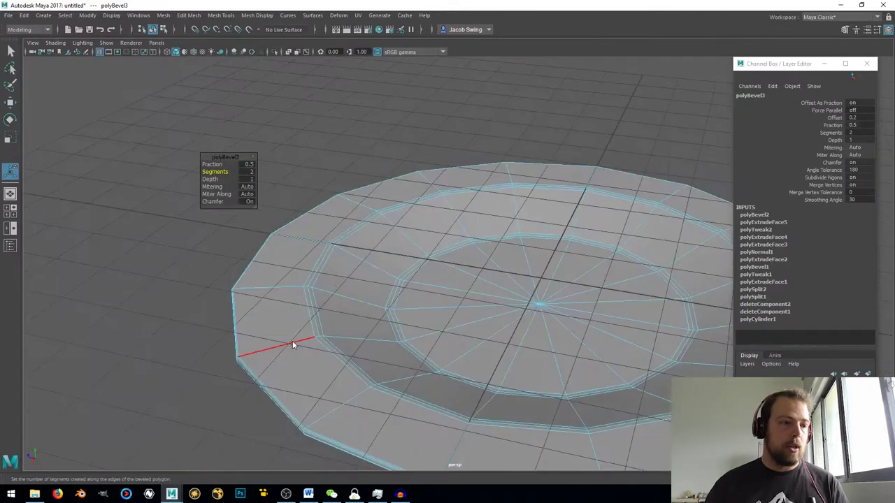
right_drag(292, 226, 357, 211)
shift+right_drag(321, 248, 297, 262)
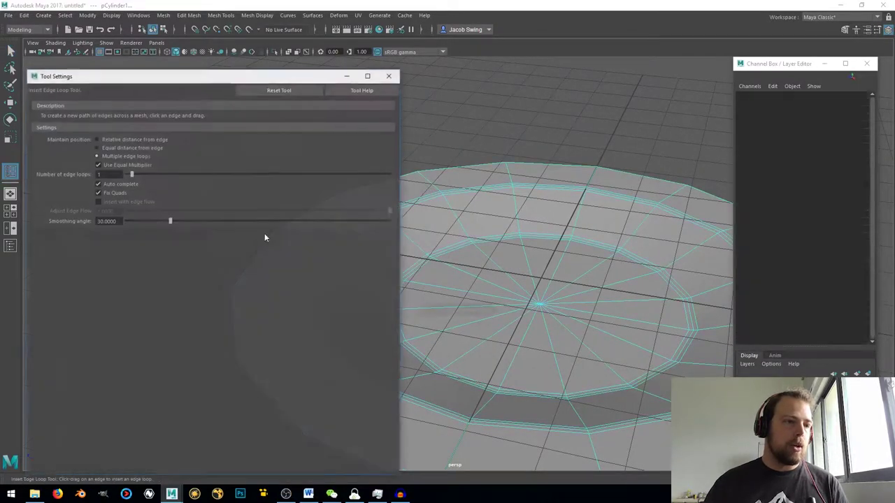
drag(403, 120, 195, 139)
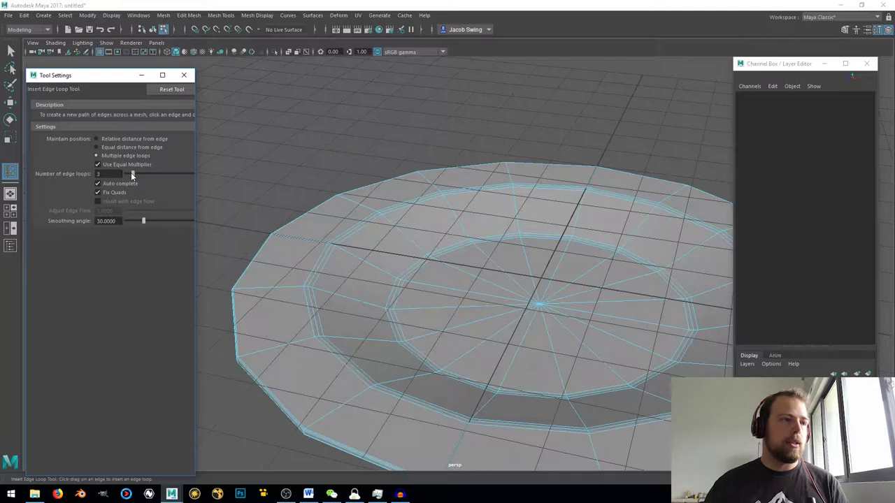
click(274, 287)
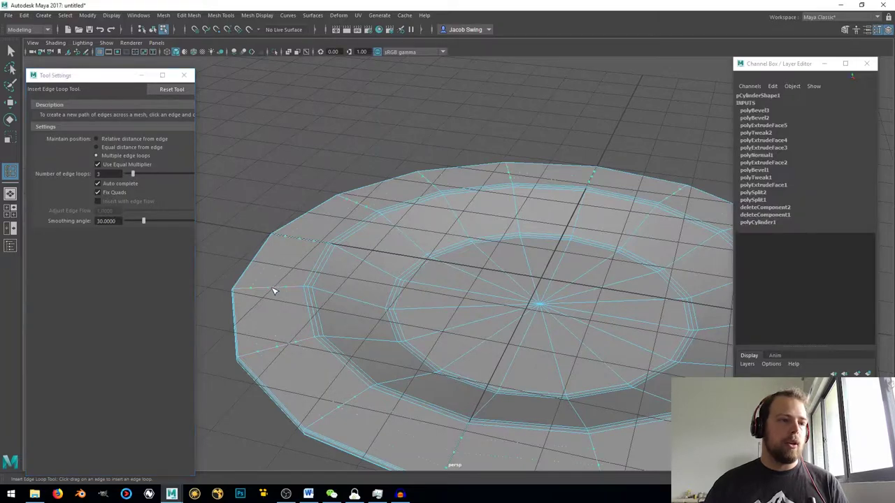
click(363, 305)
alt+drag(369, 330, 359, 306)
click(361, 307)
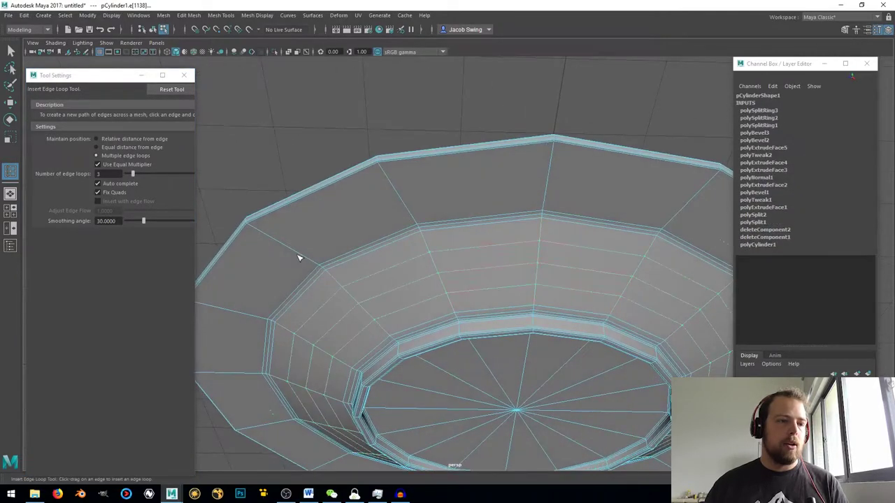
click(300, 258)
click(184, 74)
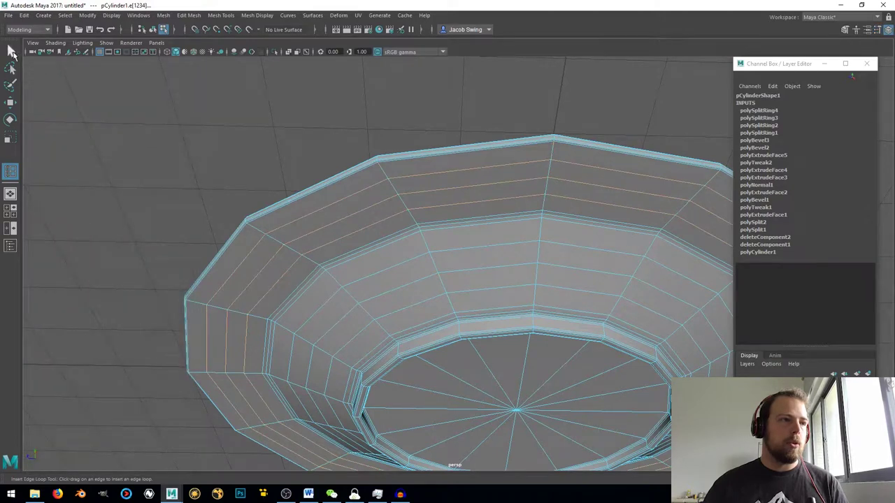
right_drag(314, 200, 380, 182)
Examine the whole plate from above and from the side, both deselected and selected.
alt+drag(391, 171, 405, 240)
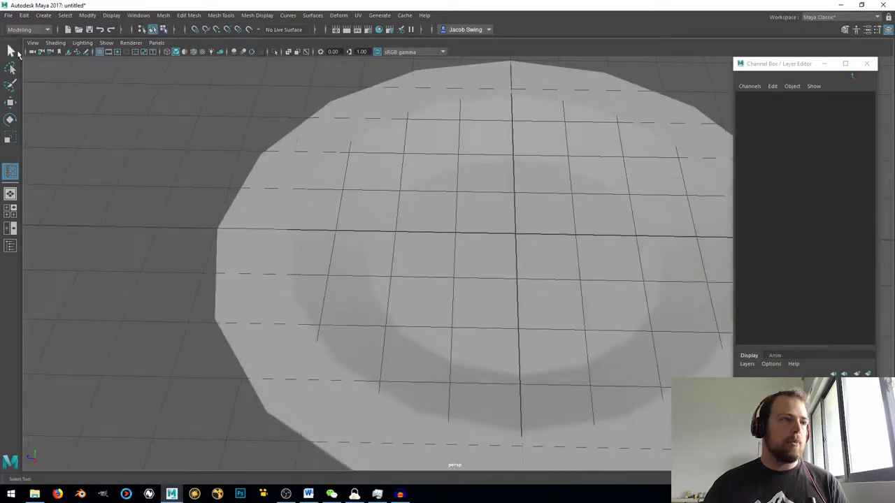
click(11, 50)
click(481, 270)
scroll(481, 270, down, 3)
alt+drag(418, 343, 485, 272)
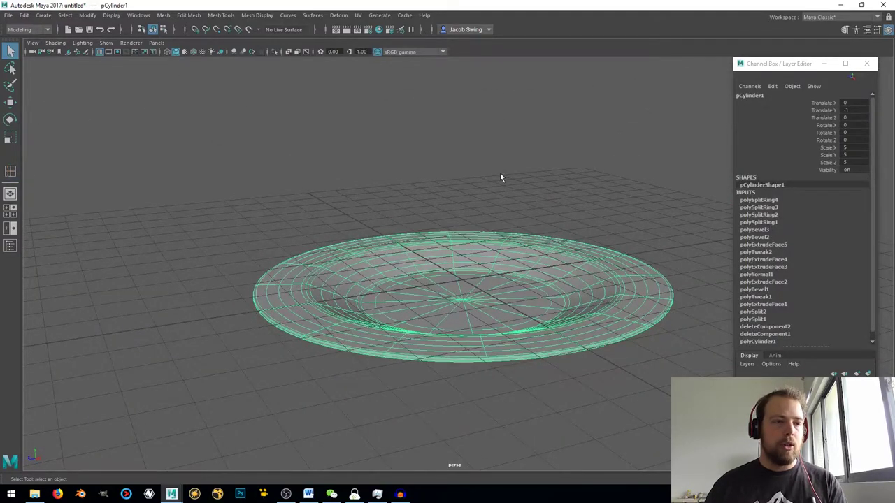
click(499, 176)
mouse_move(573, 231)
alt+mouse_down()
mouse_move(554, 270)
mouse_move(541, 261)
mouse_move(556, 236)
mouse_move(553, 210)
mouse_move(595, 197)
mouse_move(614, 207)
mouse_move(570, 246)
alt+mouse_up()
click(479, 280)
alt+drag(438, 326, 438, 310)
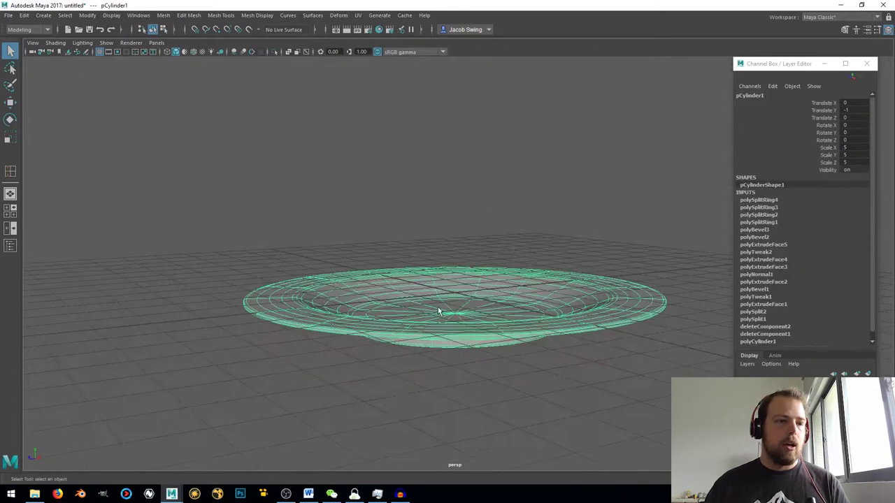
Move the plate's pivot down to the underside of its foot ring using vertex snapping.
alt+right_drag(438, 307, 458, 384)
key(w)
alt+drag(463, 385, 478, 297)
scroll(476, 297, up, 1)
key(d)
key(v)
drag(463, 216, 482, 386)
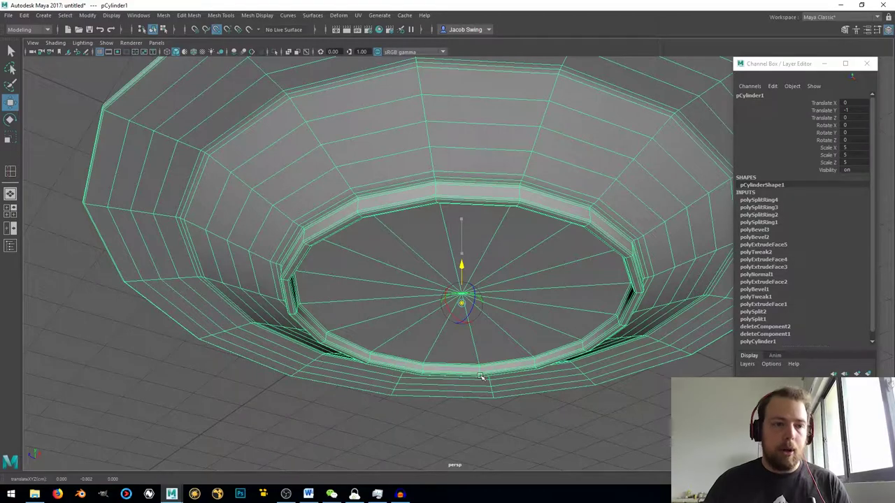
Move the plate vertically so that its foot ring rests on the grid, and deselect it.
alt+drag(489, 363, 474, 377)
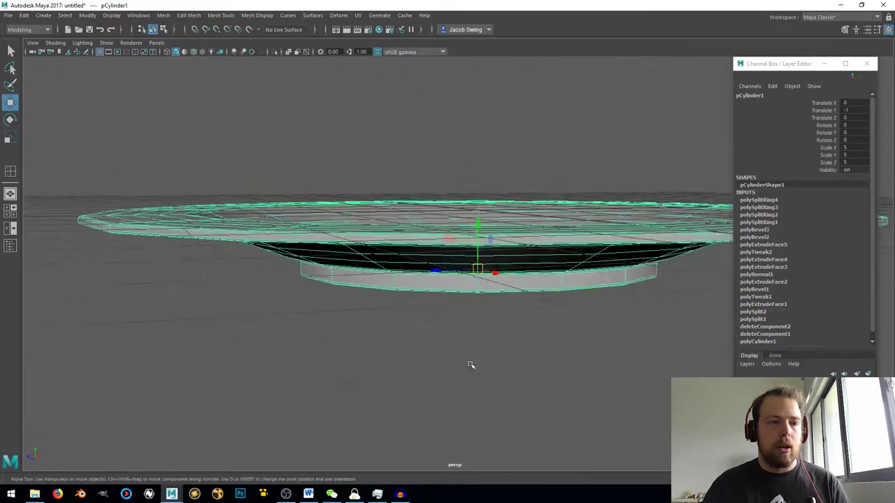
scroll(468, 328, down, 3)
drag(472, 220, 468, 280)
scroll(499, 232, down, 3)
click(306, 328)
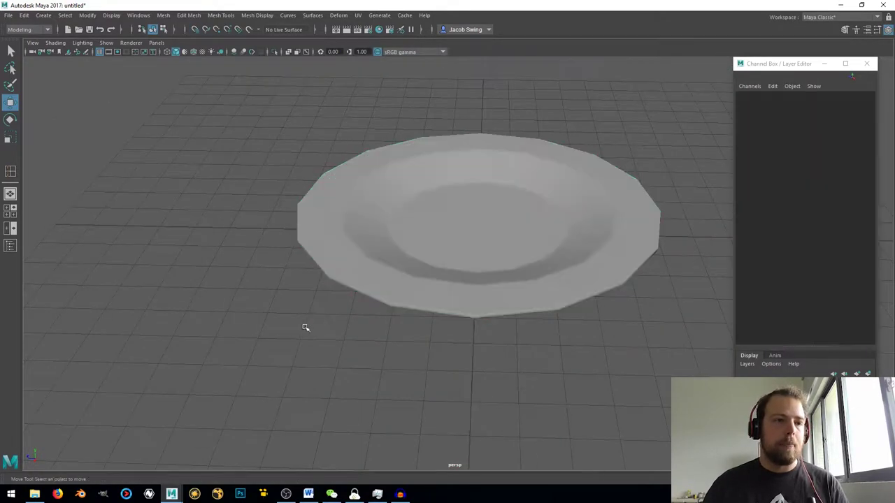
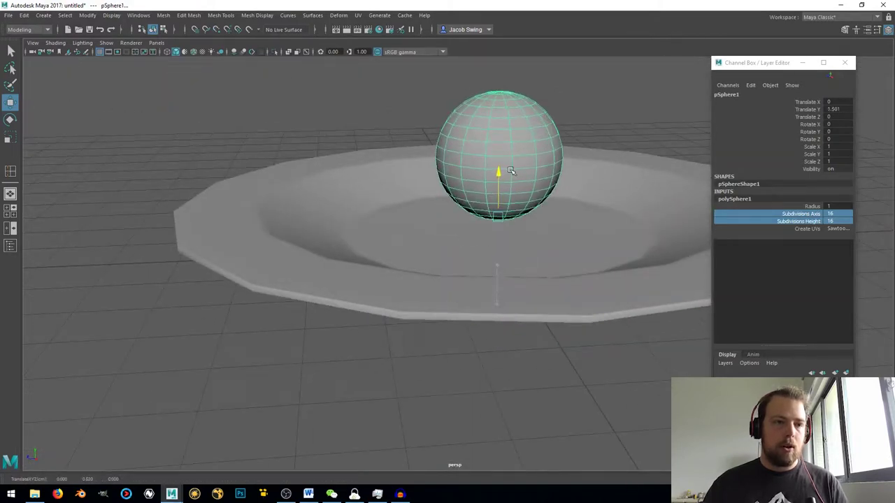
Scale the sphere up uniformly to about 2.65.
key(r)
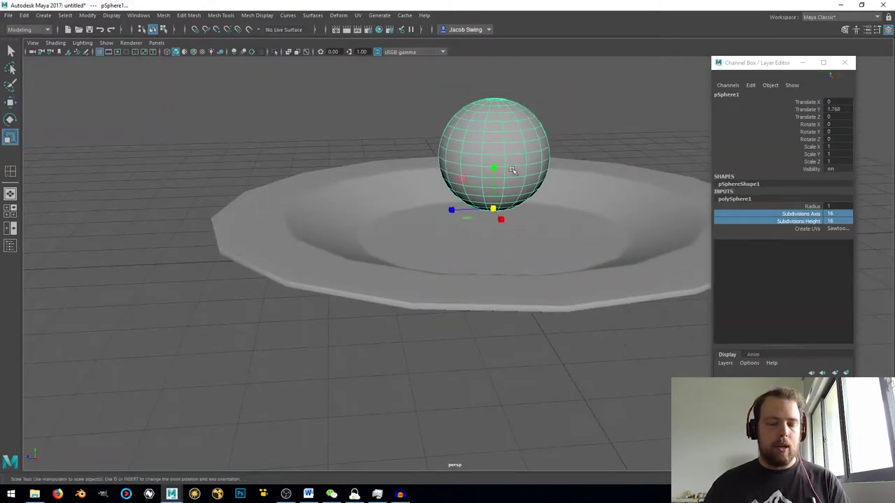
drag(493, 209, 713, 199)
scroll(455, 235, down, 4)
alt+middle_drag(455, 235, 446, 259)
alt+drag(445, 259, 469, 229)
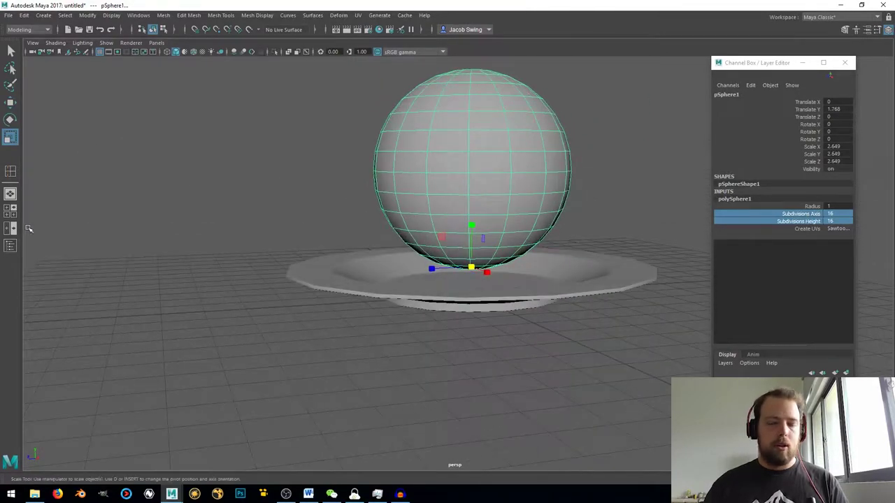
In the wireframe side view, scale the sphere uniformly to about 2.93 and lower it into the plate's recess at Translate Y about 1.28.
click(10, 210)
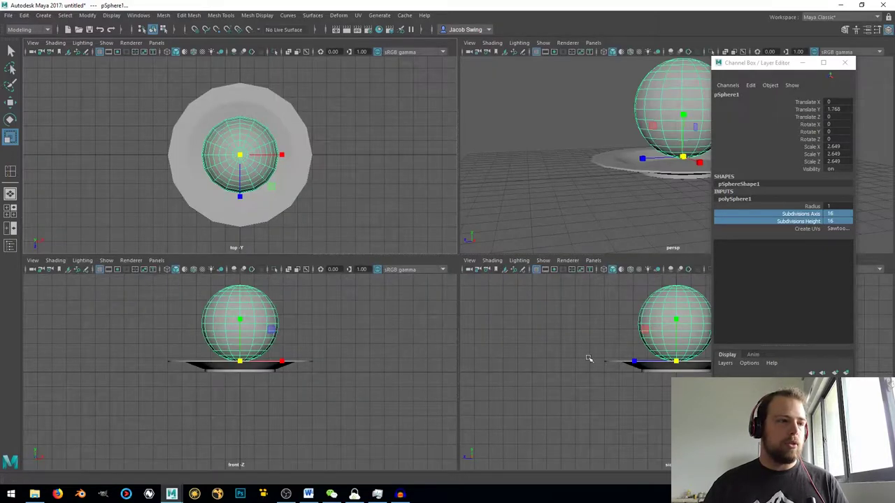
key(space)
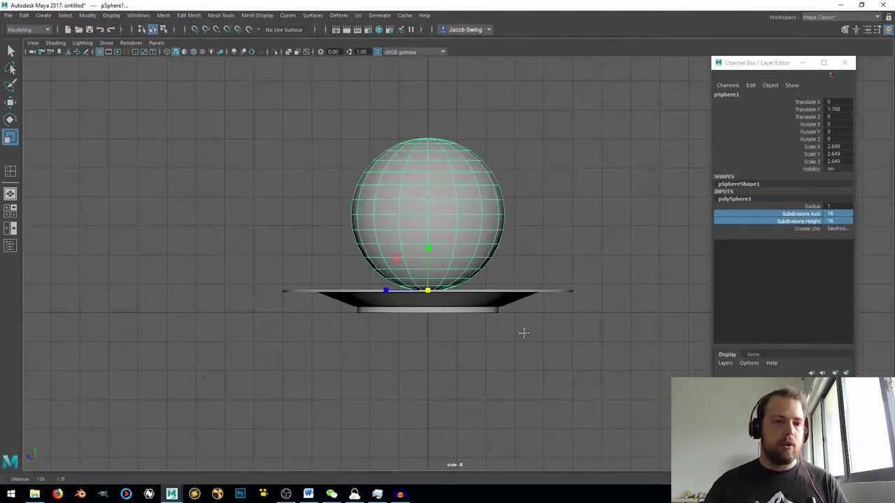
key(4)
scroll(463, 282, up, 3)
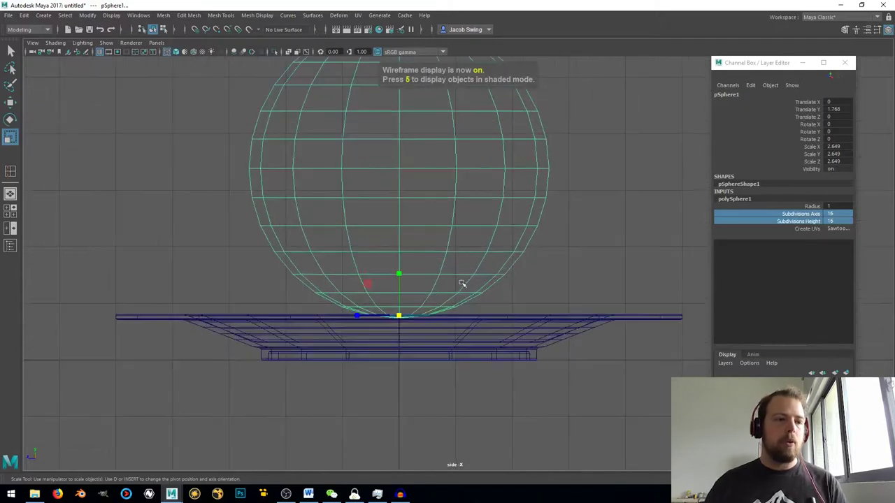
drag(462, 316, 494, 314)
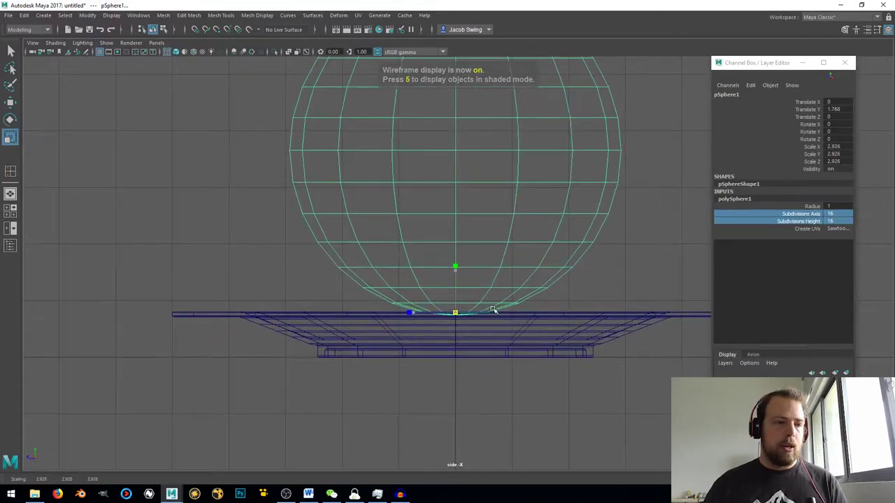
key(w)
drag(455, 267, 458, 294)
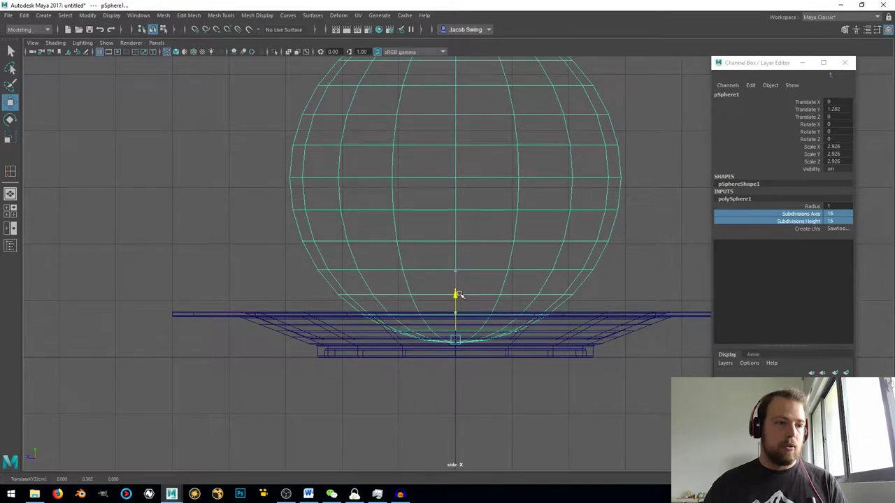
Delete the faces of the sphere's upper half and the next ring of faces below, leaving an open bowl.
right_drag(393, 213, 389, 237)
scroll(388, 233, down, 4)
drag(450, 109, 693, 196)
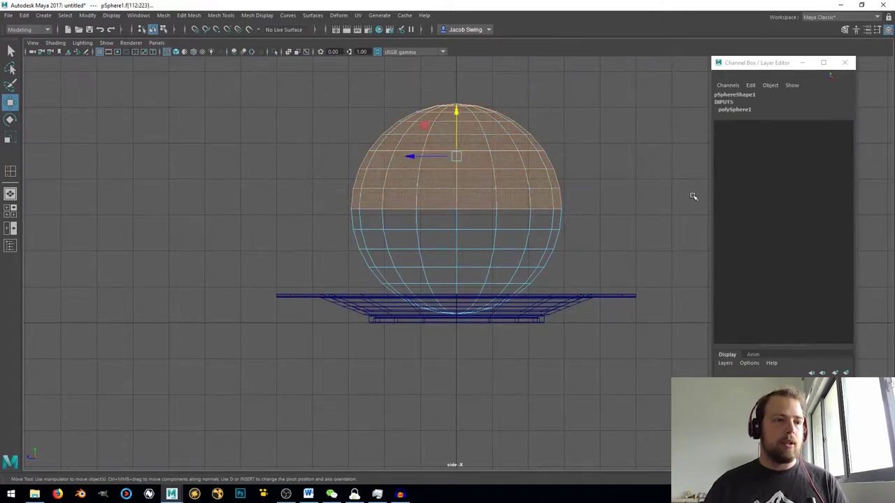
key(Delete)
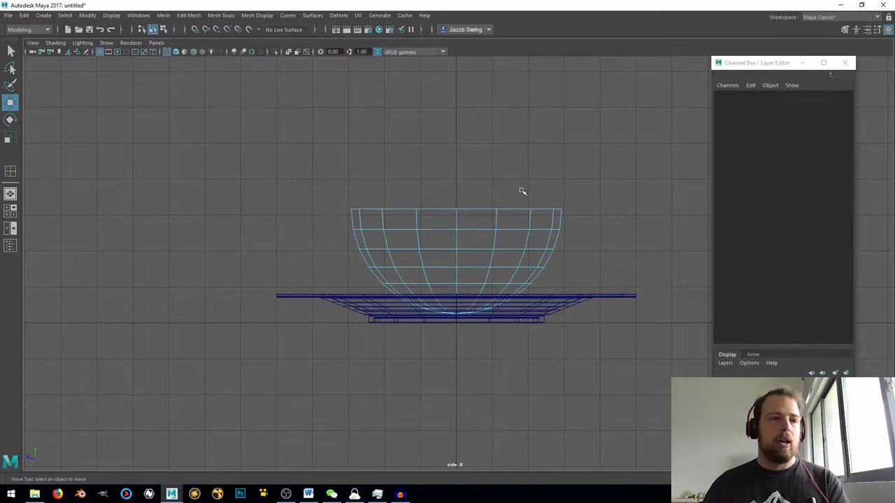
drag(286, 150, 629, 220)
key(Delete)
right_drag(507, 246, 611, 181)
click(10, 195)
mouse_move(444, 246)
alt+mouse_down()
mouse_move(436, 256)
mouse_move(364, 256)
mouse_move(417, 242)
alt+mouse_up()
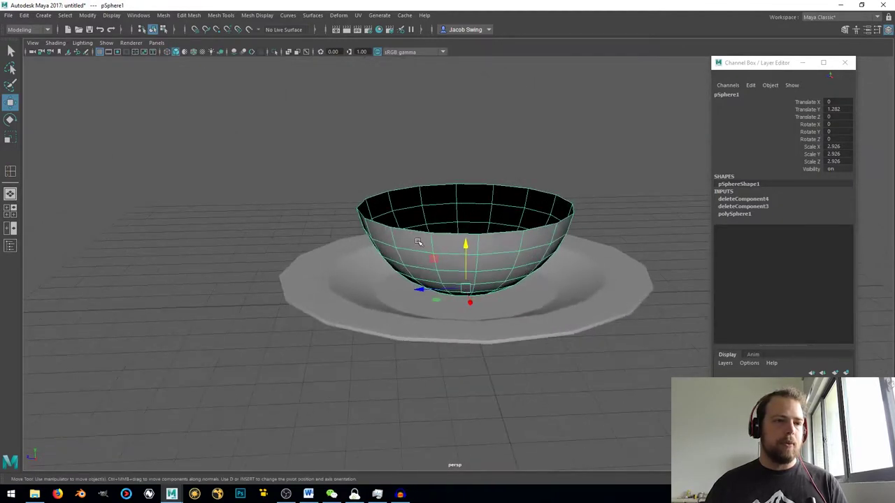
Extrude all the bowl's faces inward with a Local Translate Z of -0.5.
right_drag(475, 191, 472, 210)
double_click(470, 204)
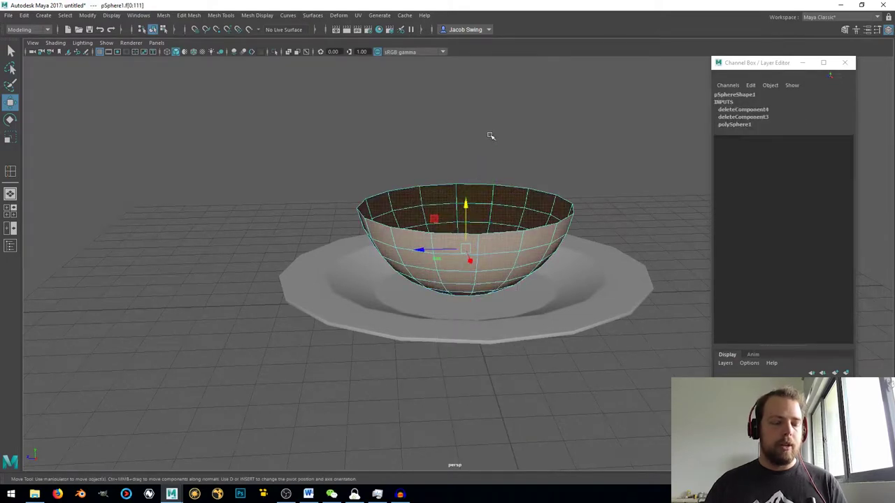
shift+right_drag(490, 135, 490, 167)
drag(494, 326, 489, 318)
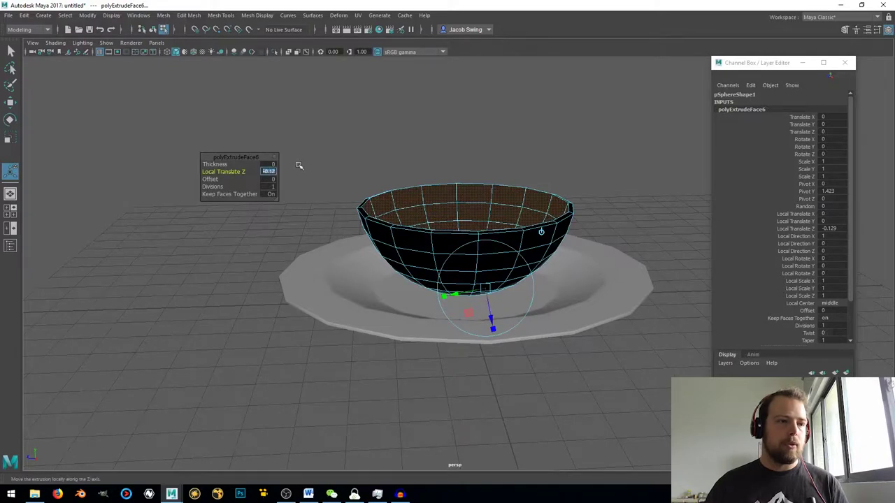
text(-)
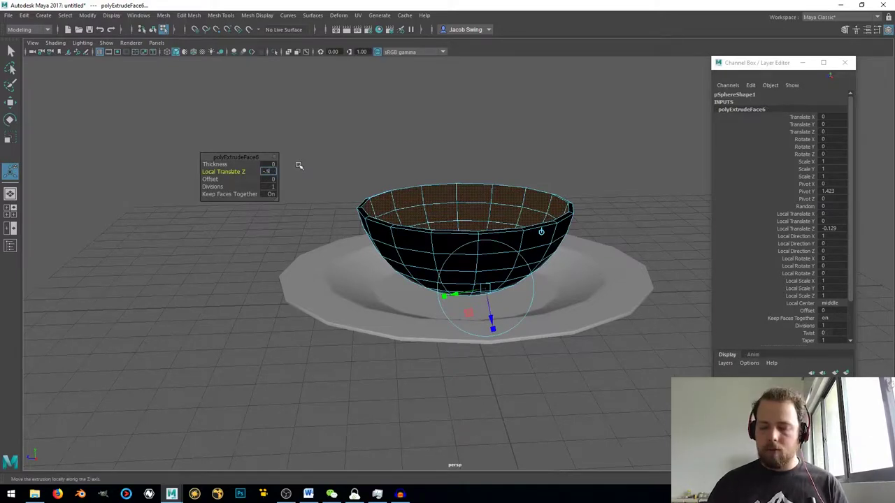
text(0.5)
key(Return)
Thin the bowl wall by setting the extrusion's Local Translate Z to -0.05, and reopen that value for editing.
click(270, 173)
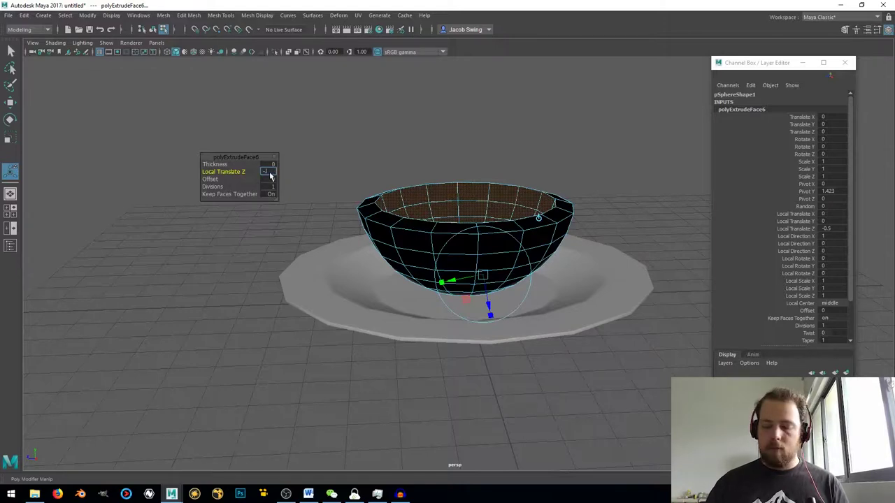
text(-0.05)
key(Return)
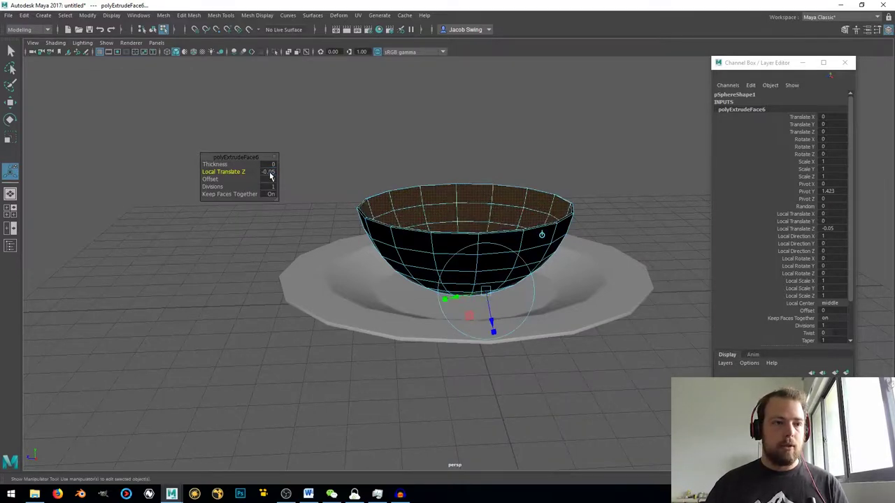
click(269, 173)
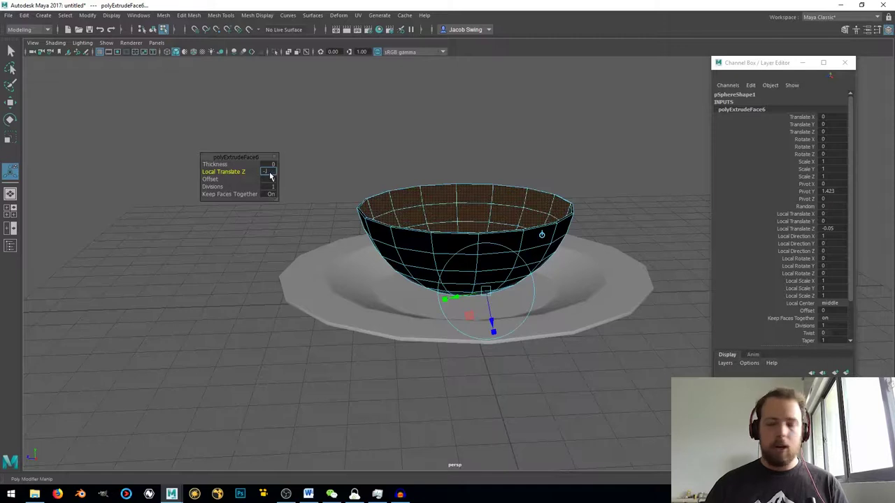
Select all faces of the thickened bowl, reverse their normals, and return to object selection.
click(446, 212)
double_click(445, 212)
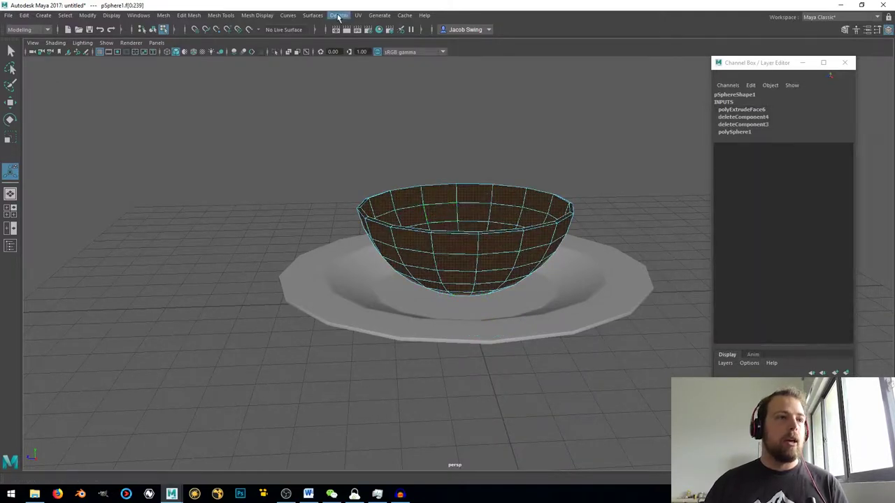
click(257, 16)
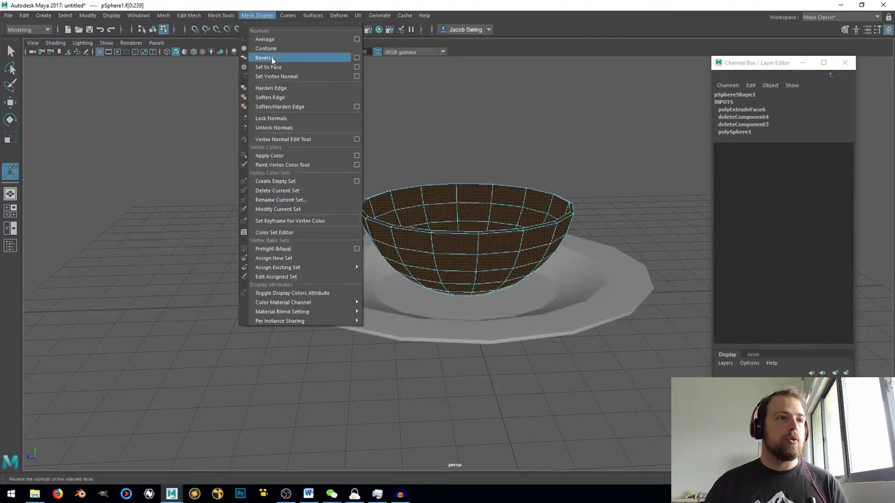
click(260, 59)
key(w)
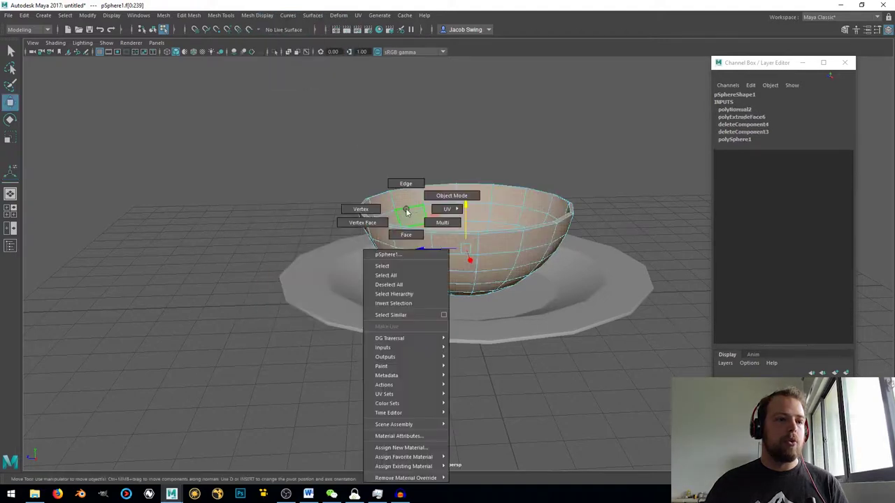
key(F8)
Select the ring of faces along the top of the bowl's rim and flatten it by scaling it vertically.
mouse_move(458, 231)
alt+mouse_down()
mouse_move(431, 268)
mouse_move(524, 210)
mouse_move(499, 230)
mouse_move(455, 243)
alt+mouse_up()
scroll(455, 244, up, 3)
alt+middle_drag(424, 237, 434, 271)
right_drag(385, 226, 388, 198)
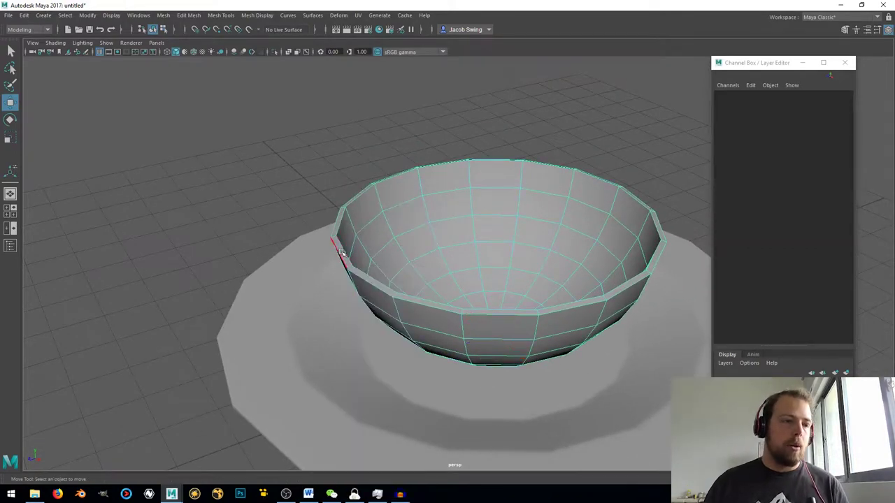
mouse_move(341, 255)
right_down()
mouse_move(341, 203)
mouse_move(339, 250)
right_up()
click(340, 251)
shift+double_click(376, 282)
alt+drag(377, 279, 370, 259)
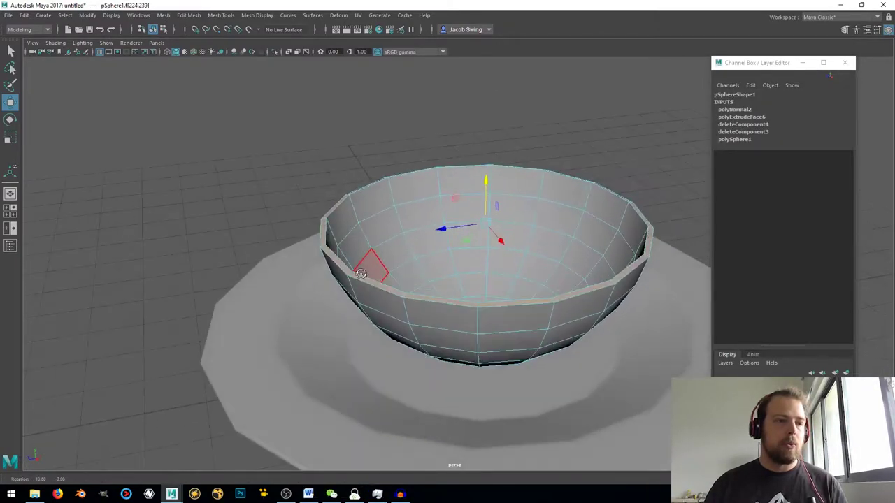
key(r)
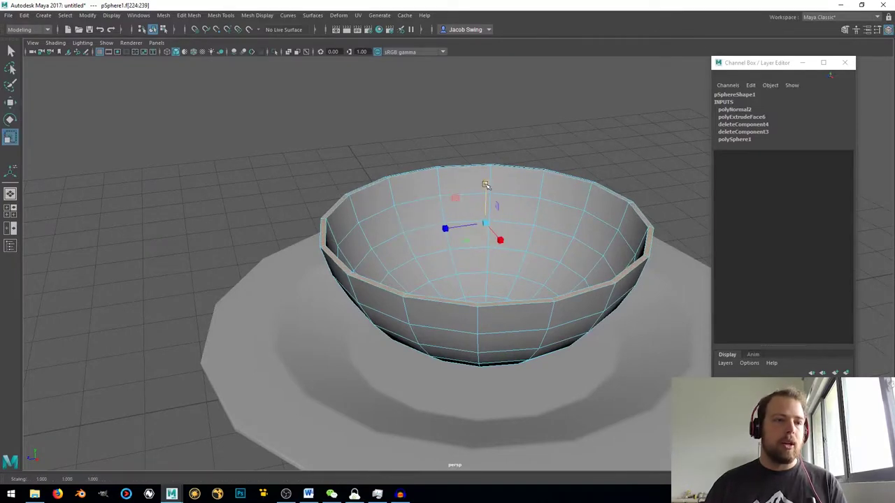
alt+drag(517, 316, 467, 263)
Bevel the edge loops of the bowl's rim with 2 segments and return to object selection.
right_drag(380, 226, 380, 200)
double_click(305, 263)
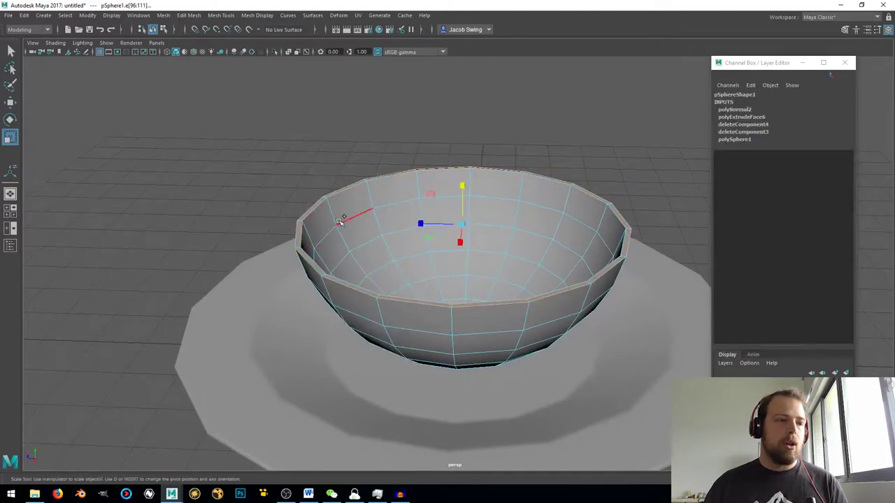
shift+right_drag(340, 221, 369, 219)
click(249, 172)
text(2)
key(Return)
right_drag(350, 222, 397, 207)
Select the low horizontal edge loop around the outside of the bowl where its foot ring starts.
alt+drag(431, 286, 412, 235)
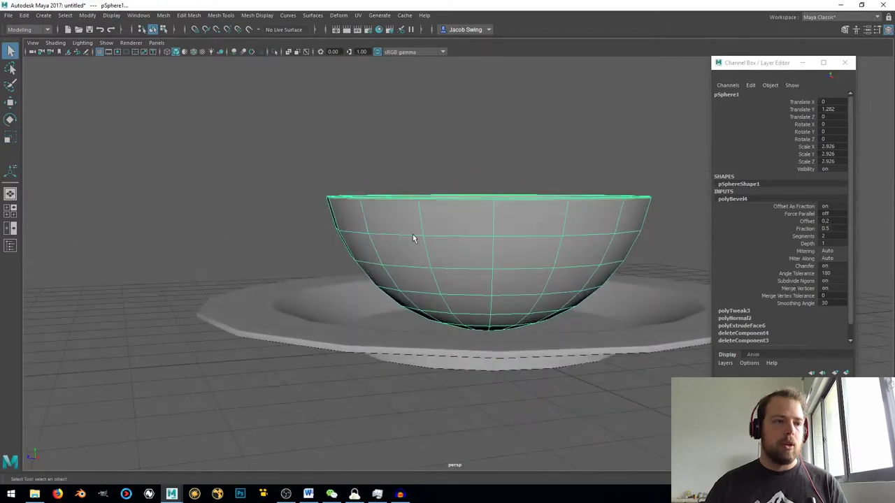
alt+drag(498, 279, 420, 293)
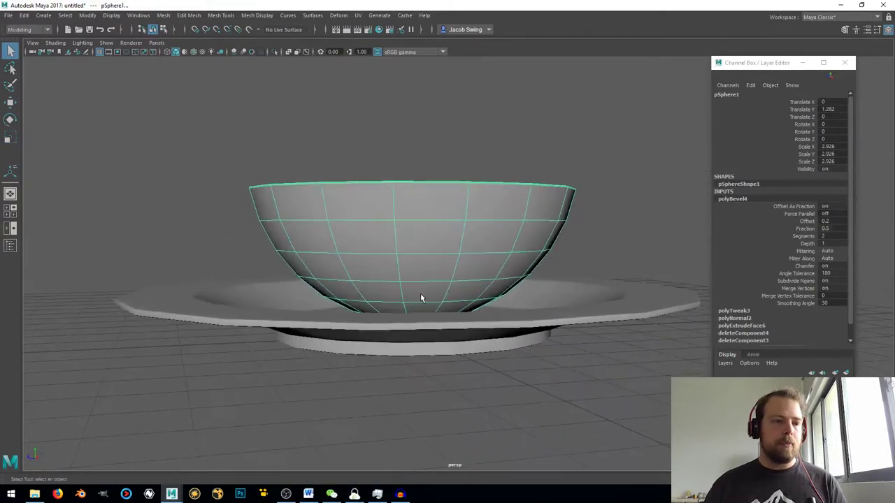
alt+middle_drag(419, 306, 420, 278)
scroll(420, 279, up, 3)
right_drag(418, 226, 419, 202)
double_click(408, 276)
alt+drag(419, 263, 375, 268)
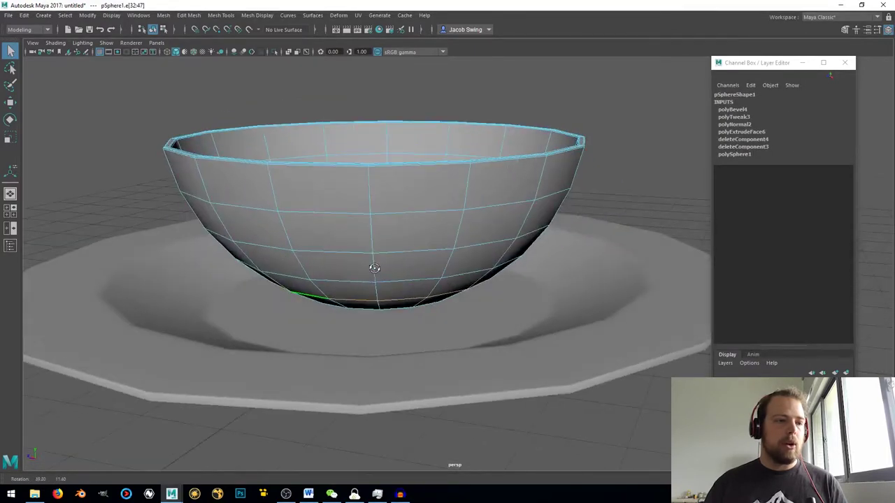
Extrude the selected edge loop straight down in the wireframe front view, snapping its lower edge level with the bowl's lowest vertex.
click(10, 228)
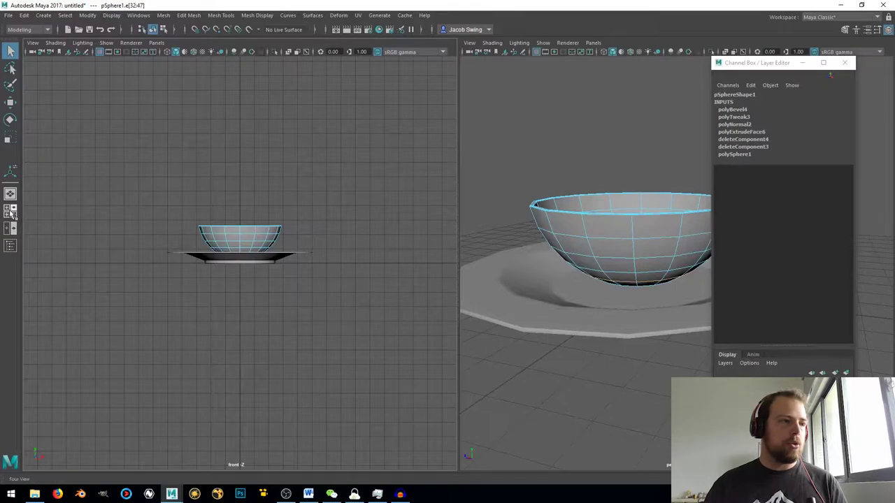
scroll(256, 263, up, 5)
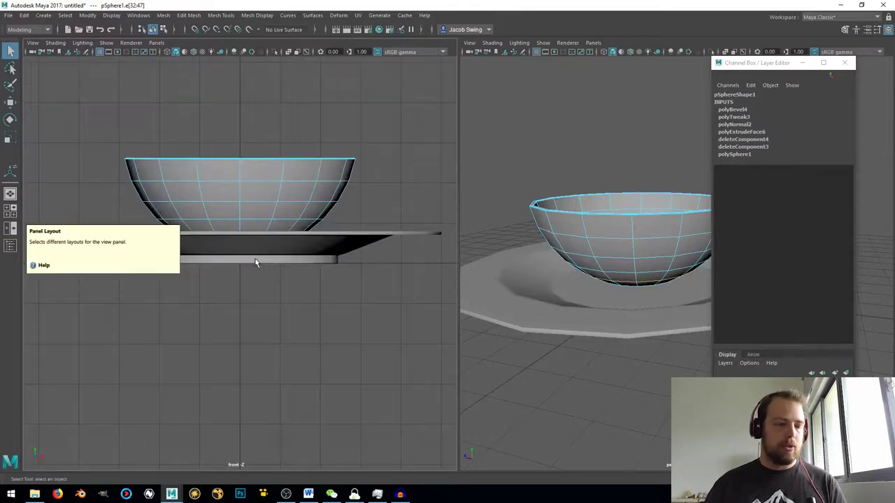
key(4)
scroll(242, 231, up, 5)
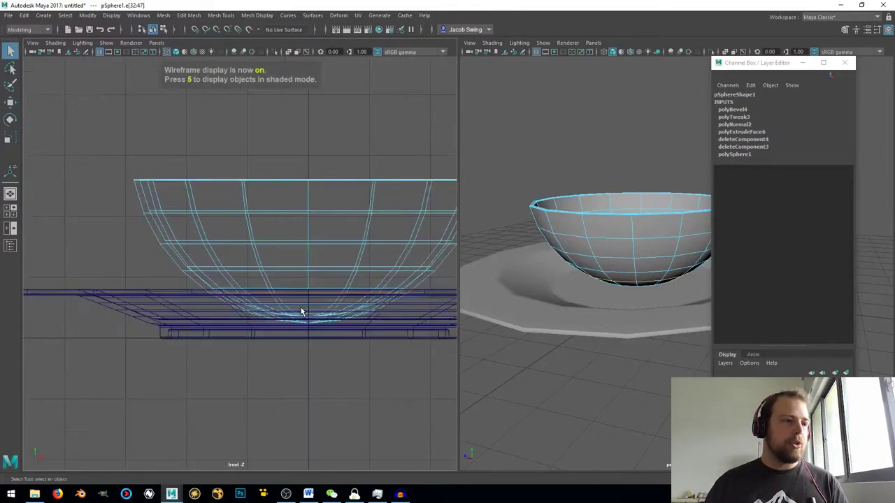
alt+middle_drag(297, 305, 256, 287)
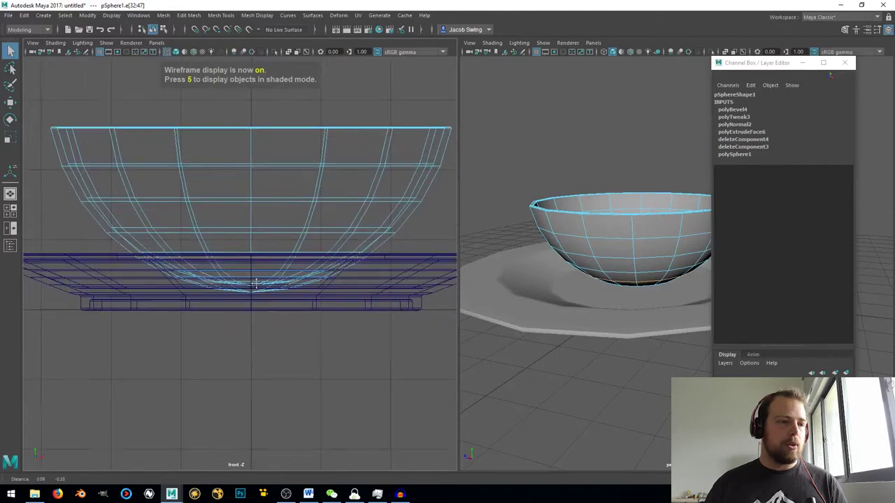
shift+right_click(254, 324)
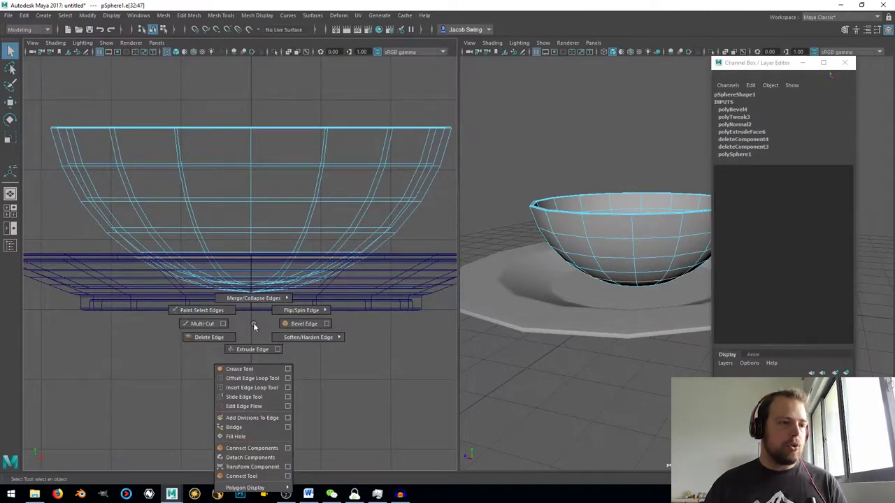
click(252, 349)
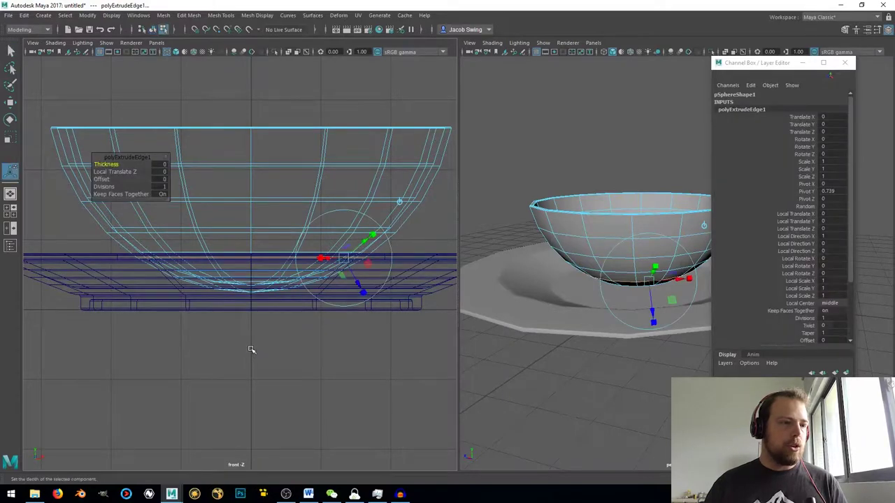
key(w)
drag(247, 212, 251, 230)
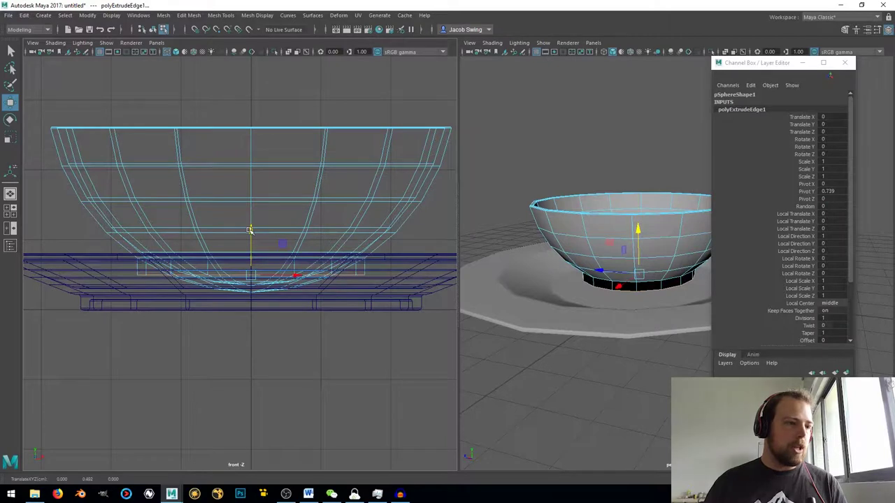
key(v)
drag(250, 230, 253, 293)
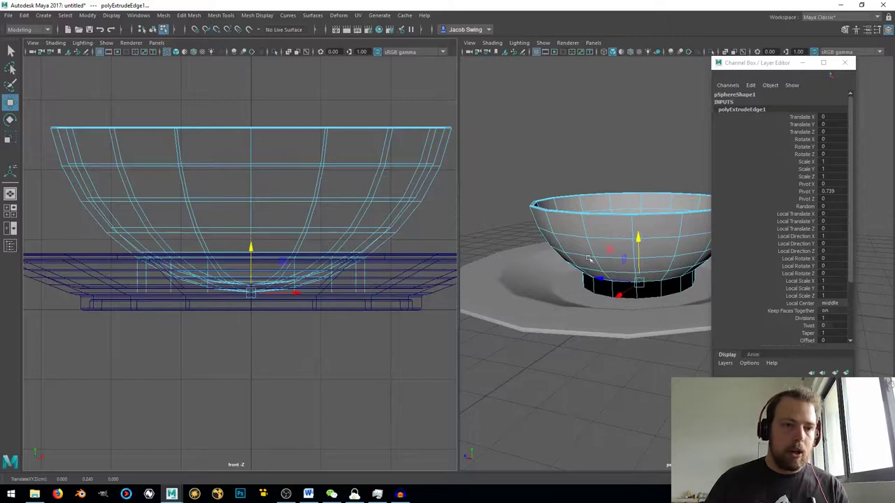
Raise the lower edge of the bowl's foot ring slightly and return to object selection.
scroll(627, 298, up, 5)
scroll(569, 311, down, 2)
scroll(565, 307, up, 1)
drag(567, 284, 566, 270)
right_drag(196, 198, 298, 153)
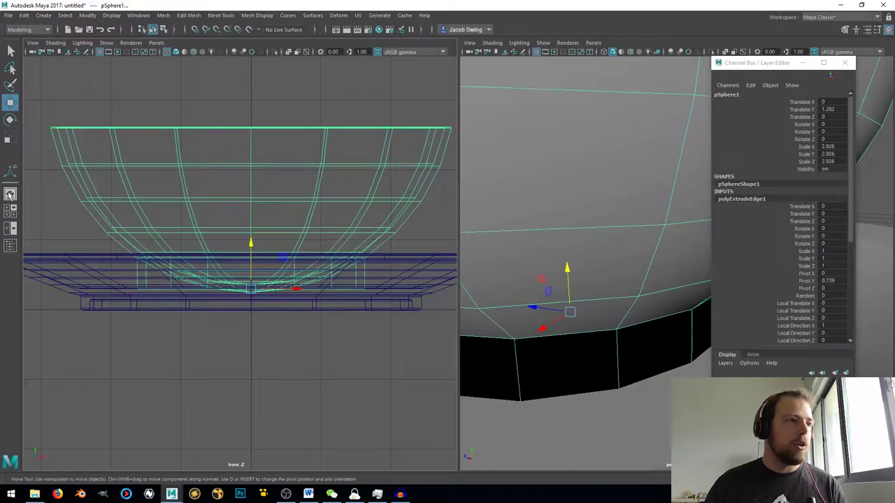
Maximize the perspective view, frame the bowl, isolate it and bring its underside into close view.
click(10, 195)
key(f)
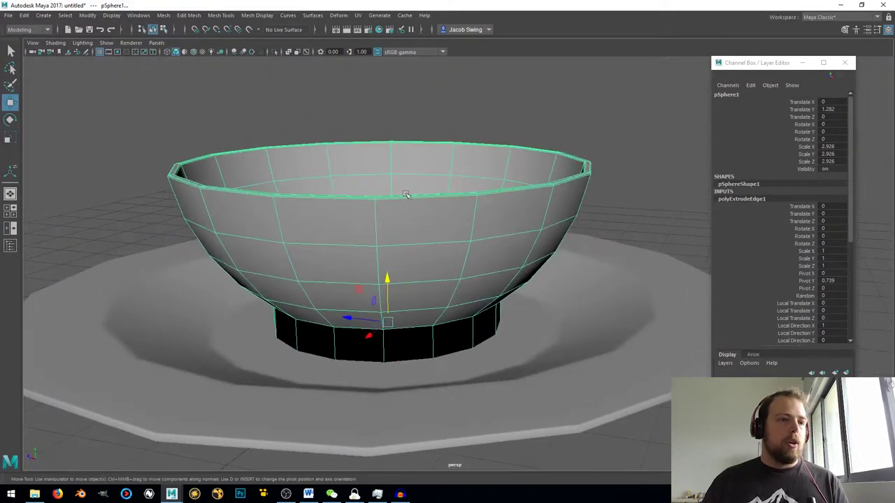
click(274, 52)
alt+drag(327, 294, 355, 218)
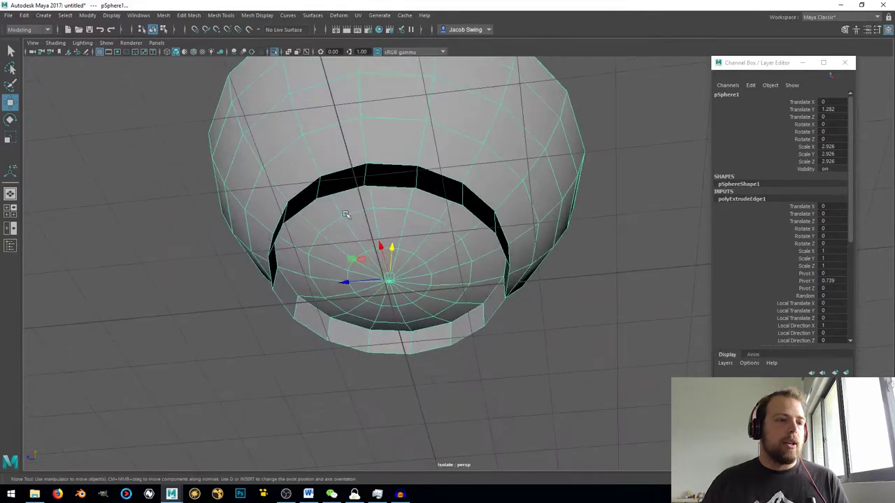
scroll(316, 207, up, 3)
Delete the outer-shell faces on the bowl's underside that are enclosed by the foot ring.
right_drag(314, 207, 314, 232)
click(248, 176)
double_click(244, 179)
alt+drag(288, 212, 298, 230)
key(Delete)
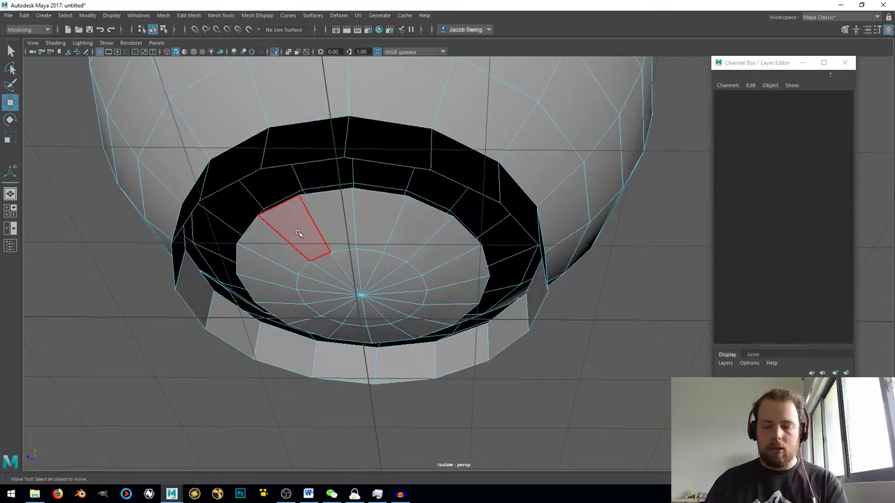
double_click(328, 239)
key(Delete)
Select the whole loop of foot ring faces and reverse their normals.
scroll(338, 239, down, 1)
alt+drag(338, 240, 285, 260)
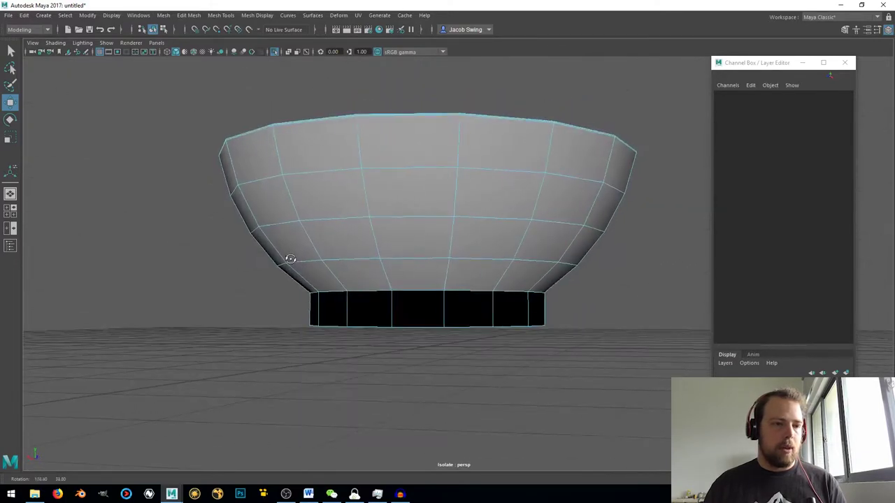
click(357, 308)
shift+double_click(402, 310)
mouse_move(401, 309)
alt+mouse_down()
mouse_move(414, 316)
mouse_move(412, 288)
mouse_move(412, 301)
alt+mouse_up()
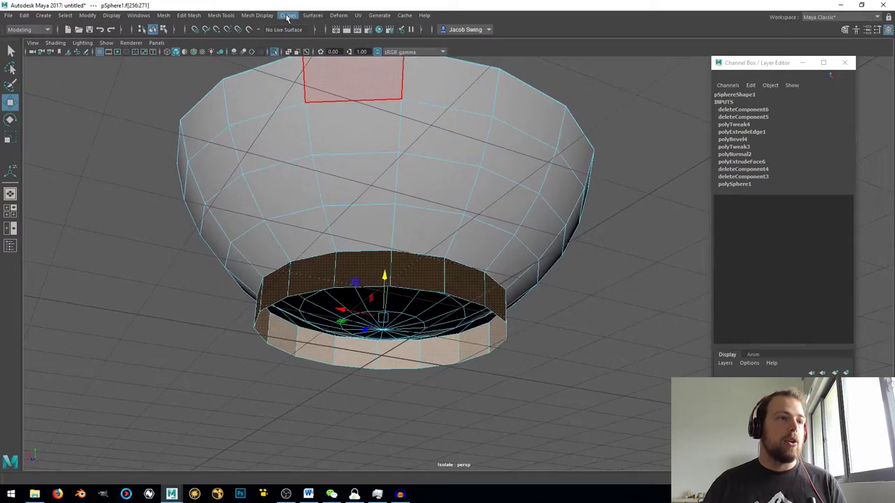
click(258, 14)
click(265, 59)
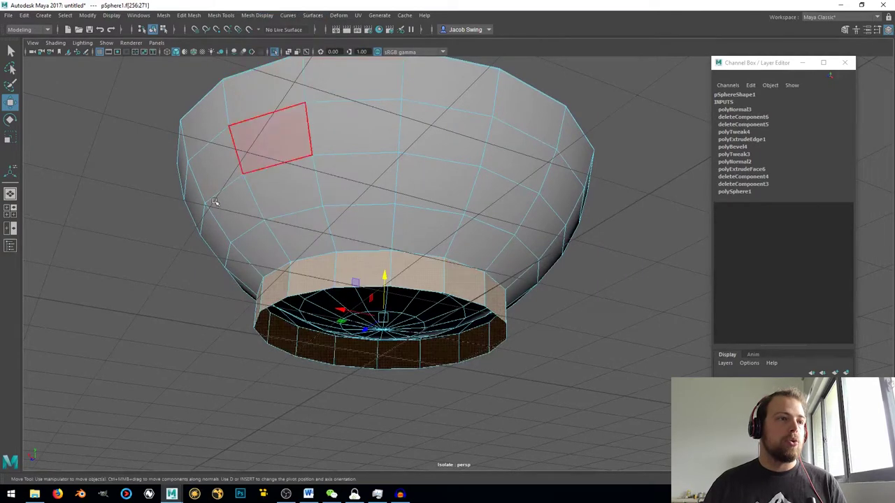
click(214, 238)
Select the bottom edge loop of the foot ring.
alt+drag(175, 300, 181, 327)
scroll(263, 305, up, 3)
alt+middle_drag(275, 321, 305, 282)
alt+drag(305, 282, 289, 275)
right_drag(290, 226, 294, 183)
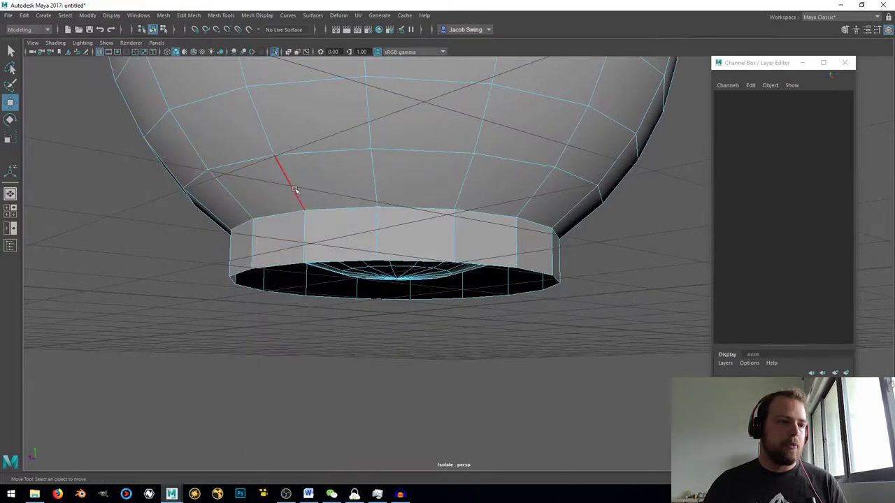
right_drag(282, 225, 285, 190)
double_click(285, 268)
alt+drag(272, 326, 288, 355)
Extrude the loop and scale it slightly inward for the ring's thickness, and extrude it again upward for the inner wall.
shift+right_drag(198, 311, 195, 337)
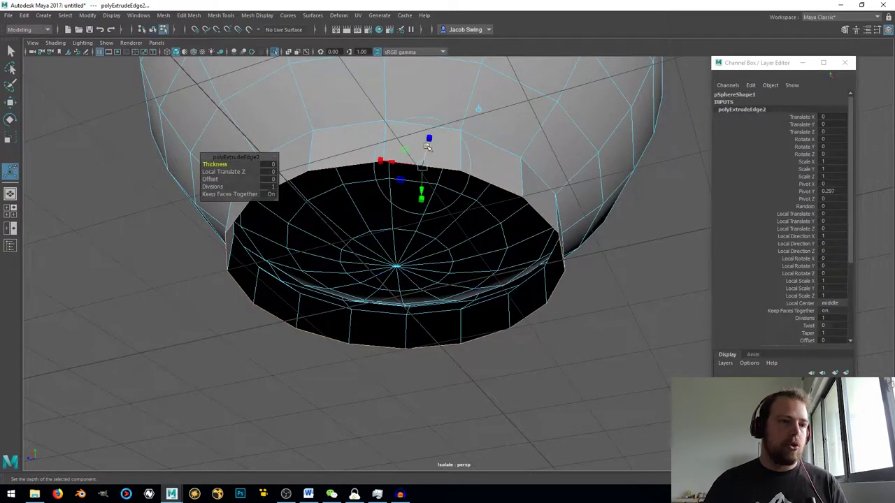
key(r)
mouse_move(396, 267)
mouse_down()
mouse_move(374, 281)
mouse_move(385, 281)
mouse_up()
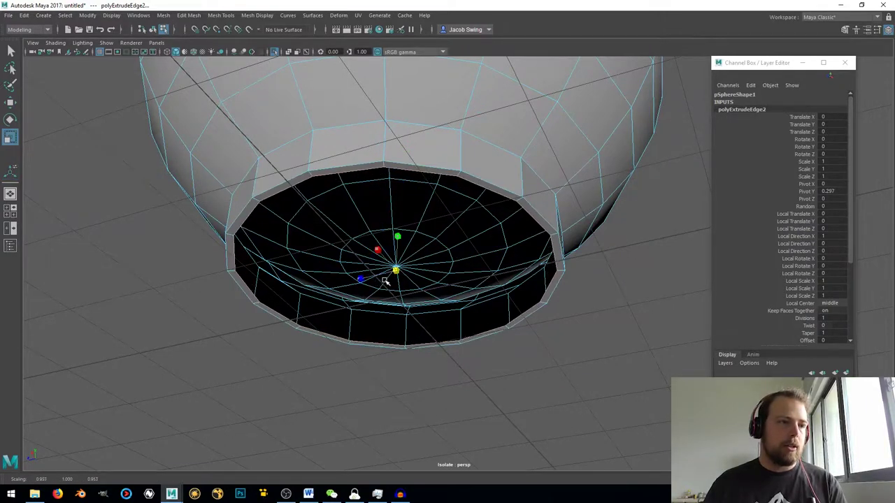
key(ctrl+e)
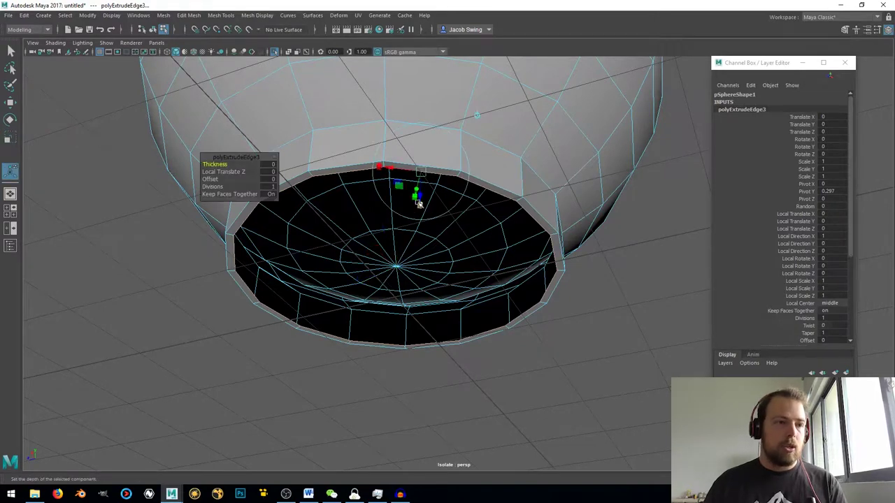
drag(420, 198, 424, 185)
Extrude the upper inner edge loop and scale it inward to form the outer band of the base.
key(ctrl+e)
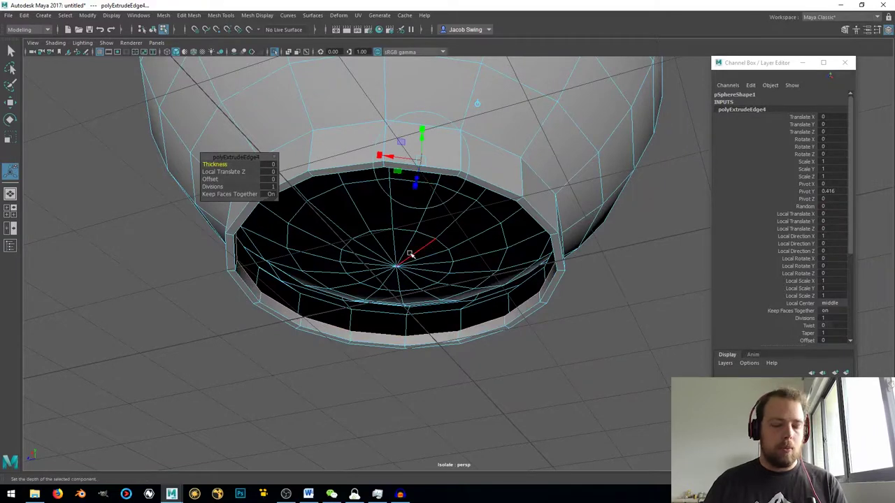
key(r)
drag(397, 261, 339, 275)
drag(367, 272, 329, 278)
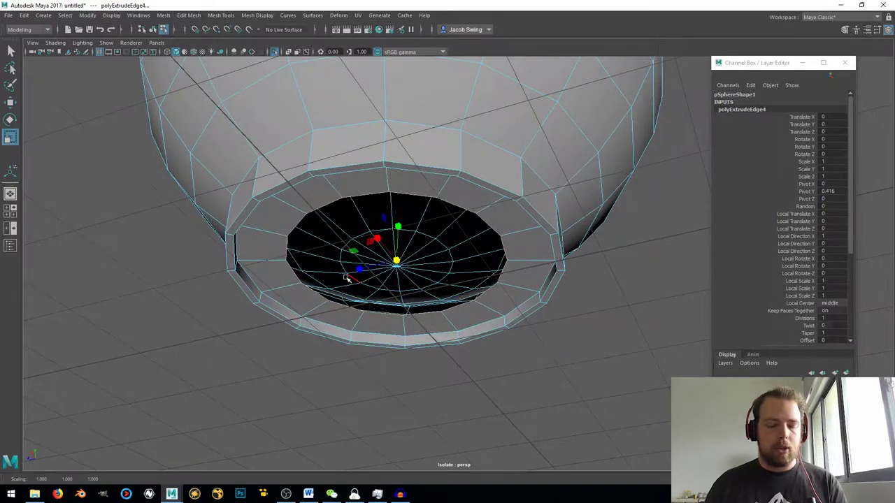
Close the base by extruding the loop further inward and merging it to the center, and switch to face selection.
key(ctrl+e)
key(r)
drag(396, 262, 163, 269)
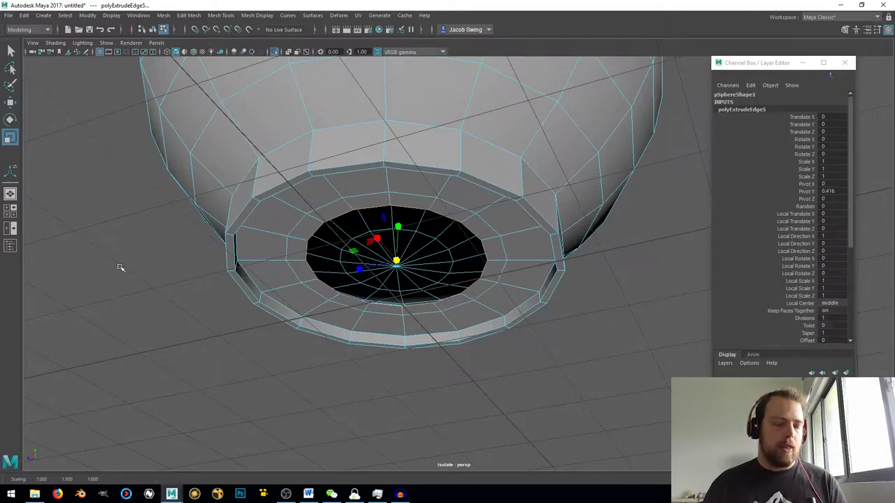
shift+right_drag(120, 270, 125, 197)
right_drag(362, 218, 364, 239)
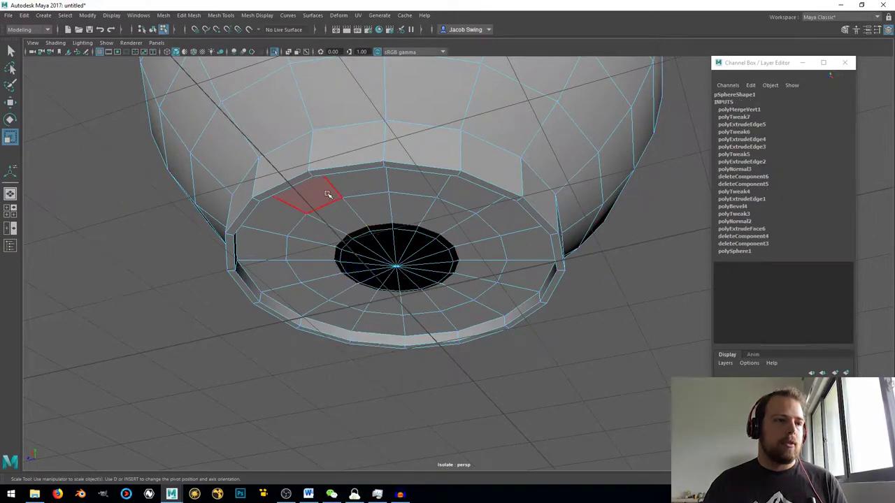
click(323, 195)
click(335, 222)
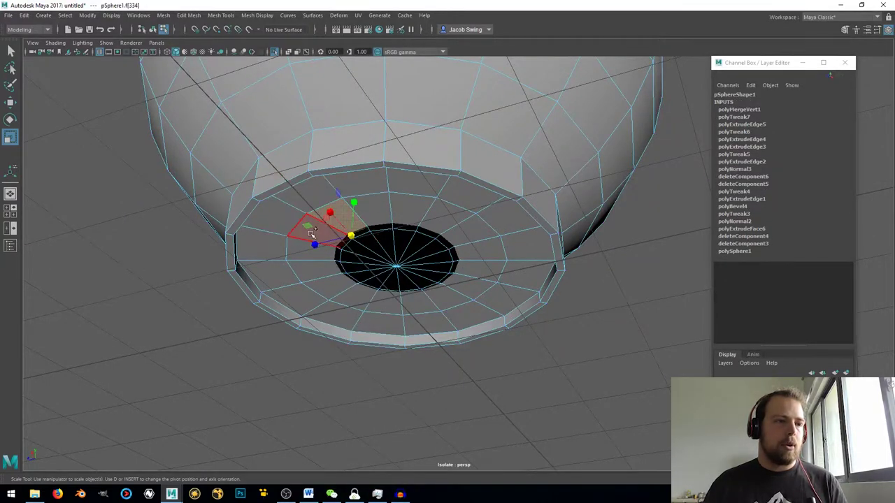
shift+click(311, 235)
shift+click(310, 236)
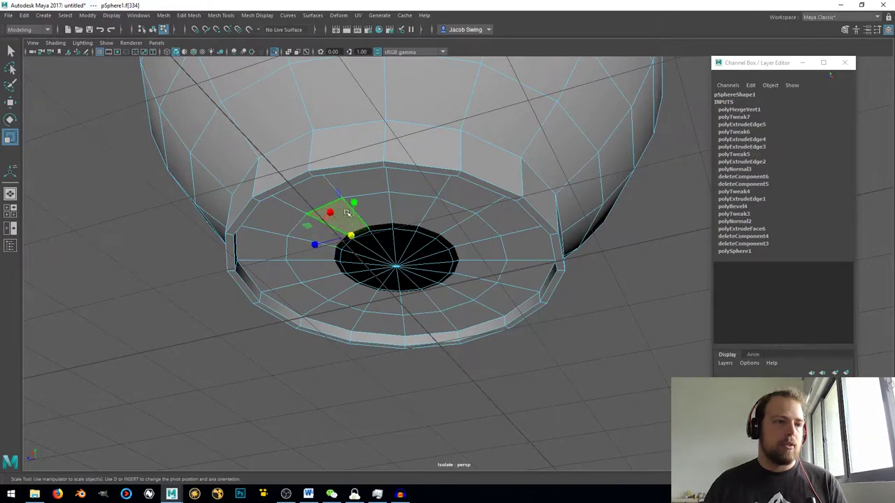
shift+click(393, 202)
Select the outer face loop of the base and grow the selection twice to include the ring's inner wall.
click(289, 218)
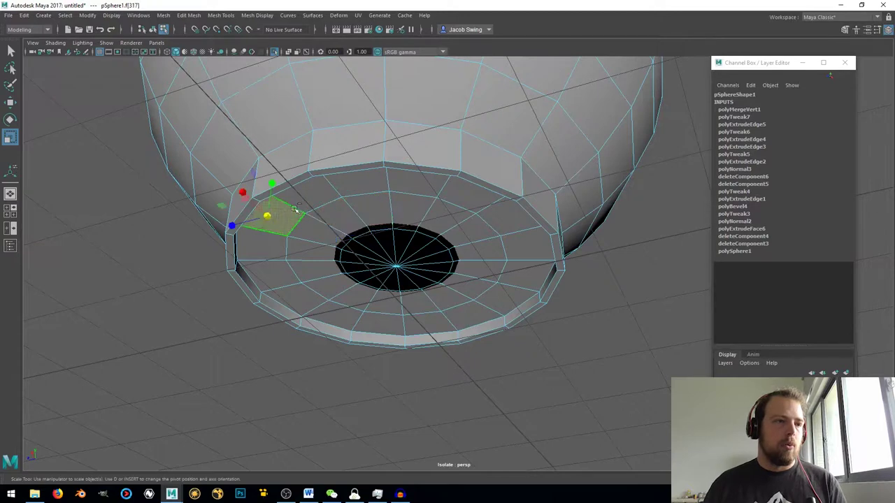
shift+double_click(306, 204)
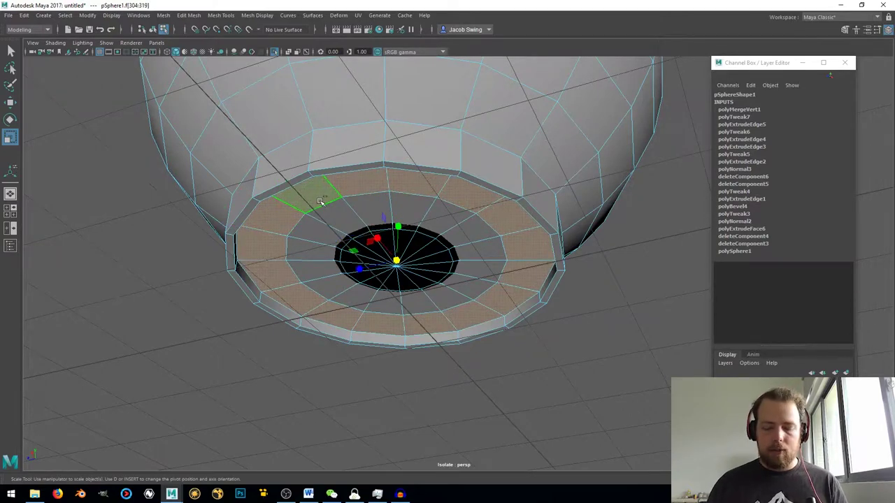
key(shift+period)
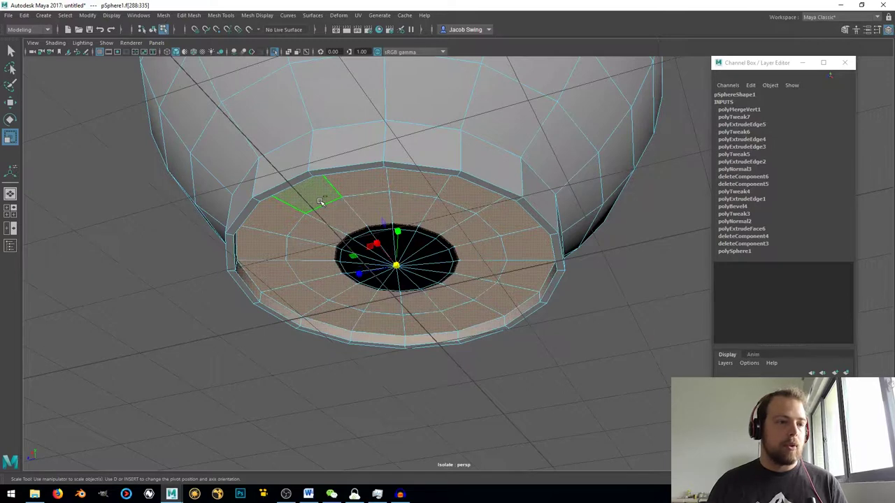
key(shift+period)
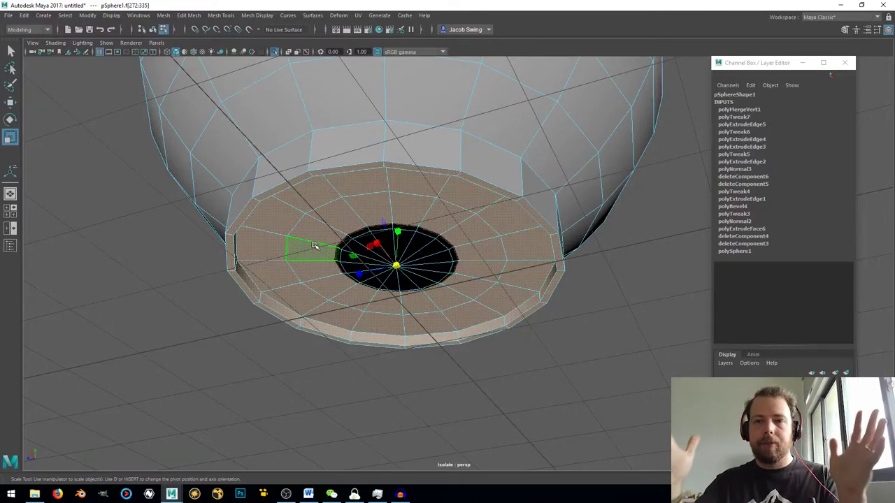
Lower the selected base faces slightly so they clear the bottom of the bowl's interior.
key(w)
drag(395, 230, 397, 239)
scroll(396, 240, down, 2)
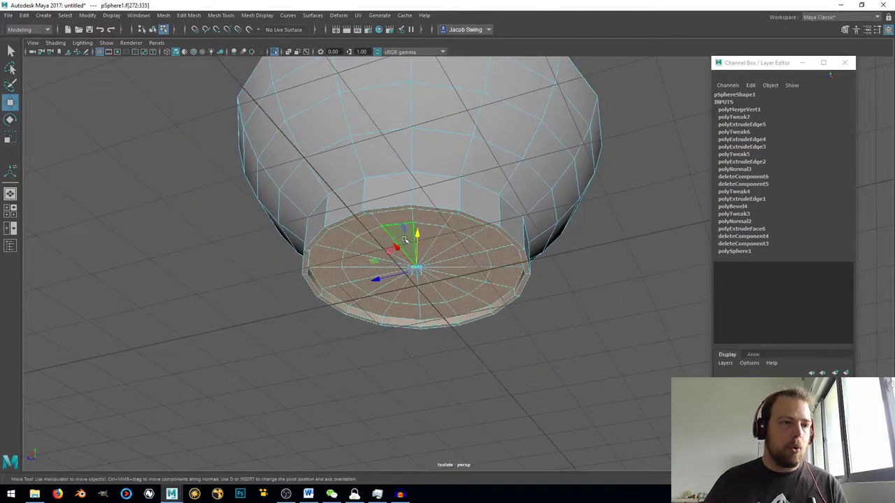
Select the foot ring's outer bottom edge loop and lower it slightly to match the inner edge.
alt+drag(445, 260, 342, 286)
scroll(374, 298, up, 3)
right_click(330, 225)
right_drag(338, 221, 330, 200)
double_click(304, 298)
alt+drag(302, 306, 336, 265)
drag(388, 193, 389, 210)
Bevel the inner and outer bottom edge loops of the foot ring and adjust the bevel's segments.
alt+drag(329, 216, 260, 223)
double_click(216, 223)
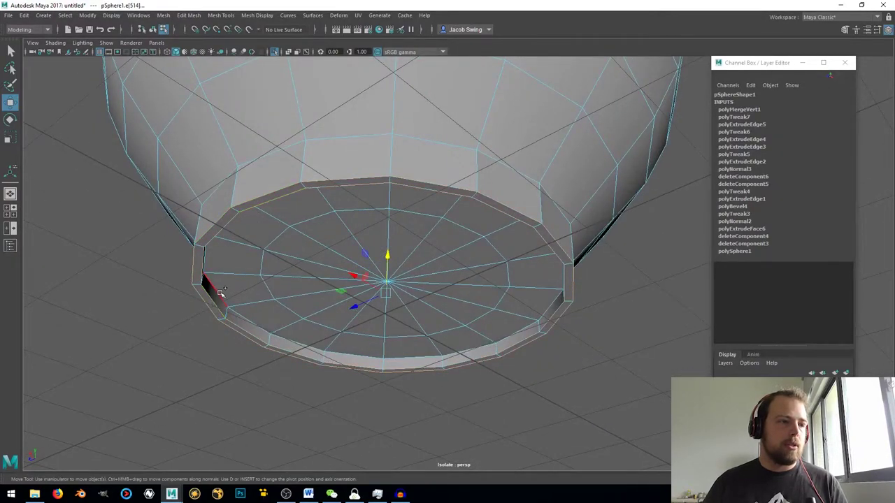
click(239, 276)
shift+right_drag(240, 278, 296, 279)
click(248, 172)
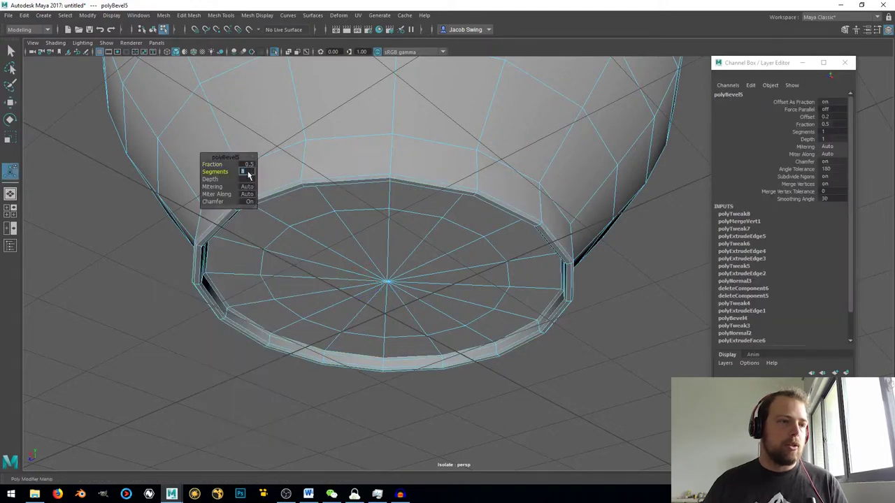
Bevel the edge loop where the foot ring meets the bowl with 2 segments and return to object selection.
click(293, 148)
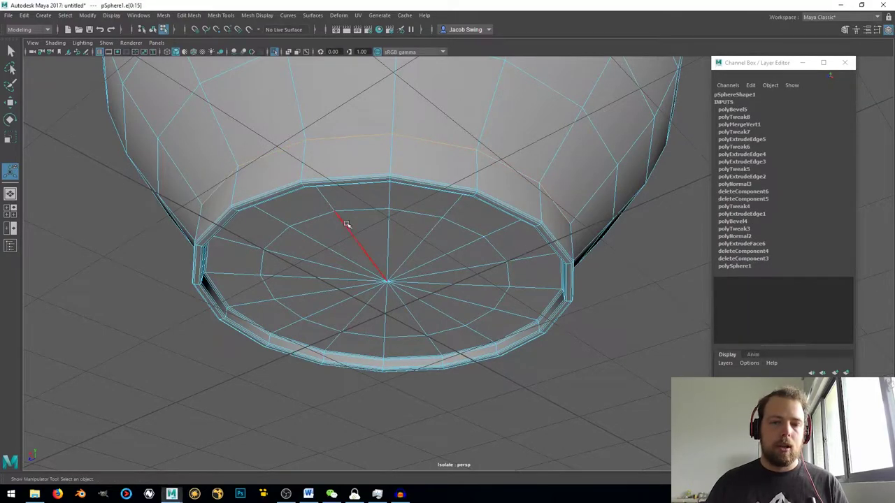
shift+right_drag(313, 185, 360, 185)
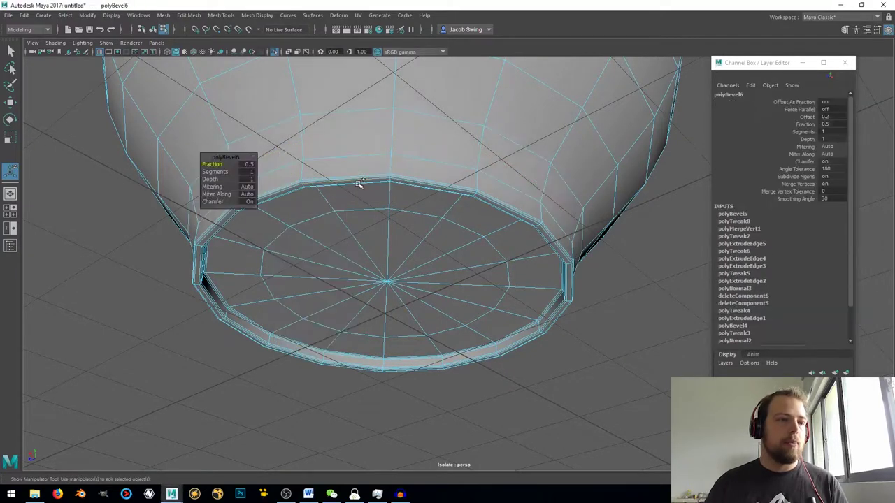
click(244, 172)
text(2)
key(Return)
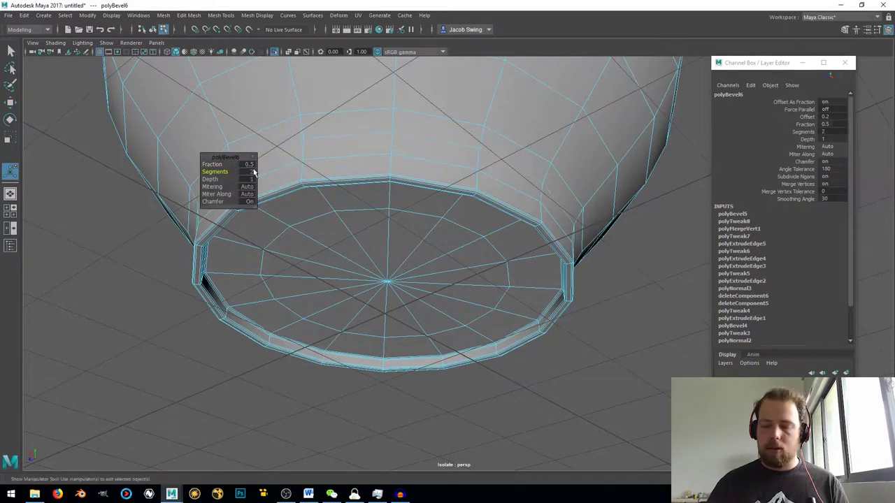
right_drag(355, 132, 404, 115)
Preview the bowl smoothed, return it to unsmoothed display and view it together with the plate.
alt+drag(404, 114, 406, 195)
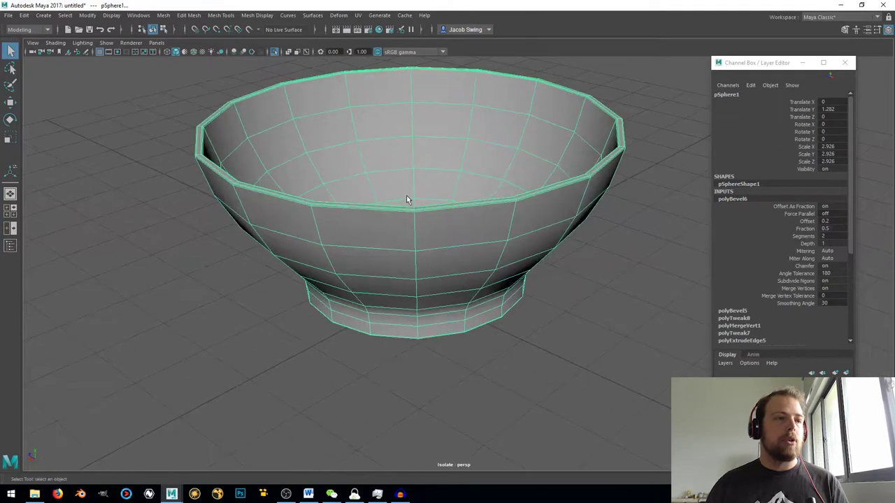
key(3)
click(219, 277)
alt+drag(220, 277, 306, 299)
click(342, 283)
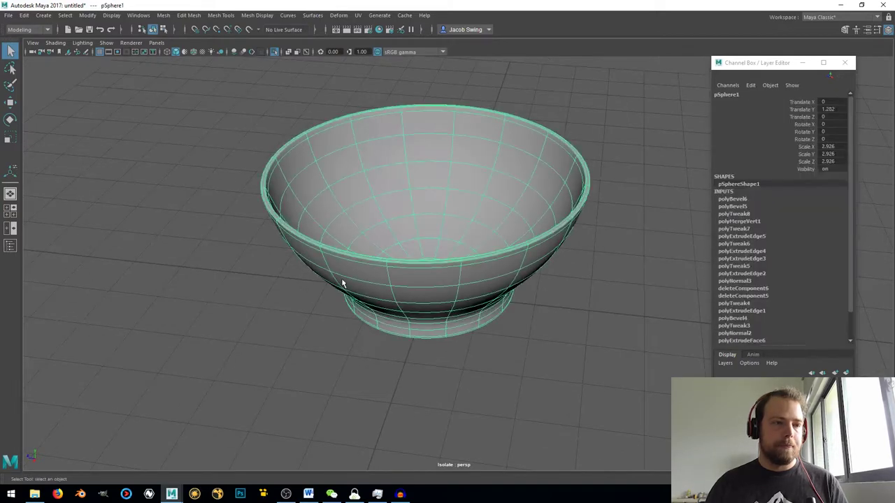
key(1)
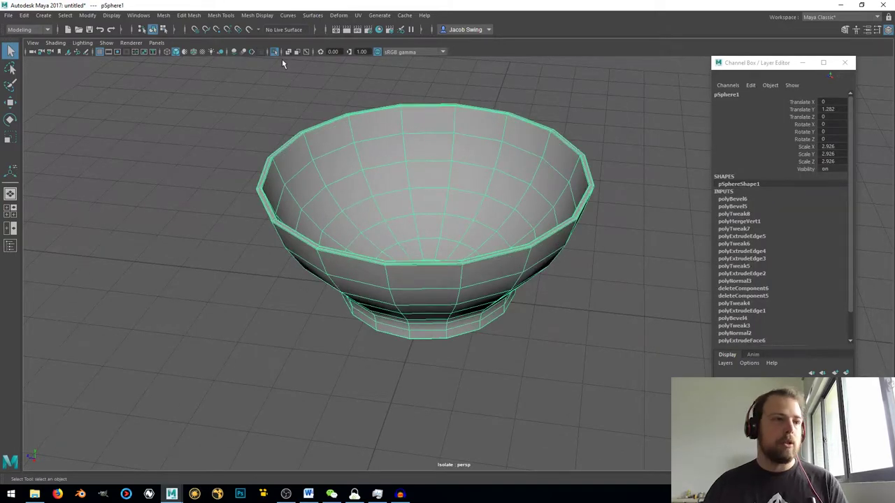
click(275, 52)
alt+drag(318, 194, 341, 243)
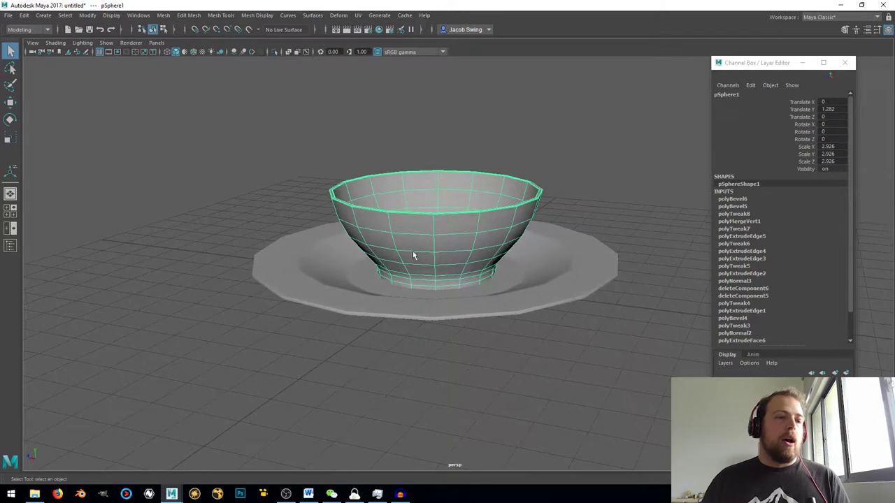
Isolate the bowl again and snap its pivot vertically down to the level of the foot ring's bottom vertices.
click(274, 51)
alt+drag(426, 238, 437, 280)
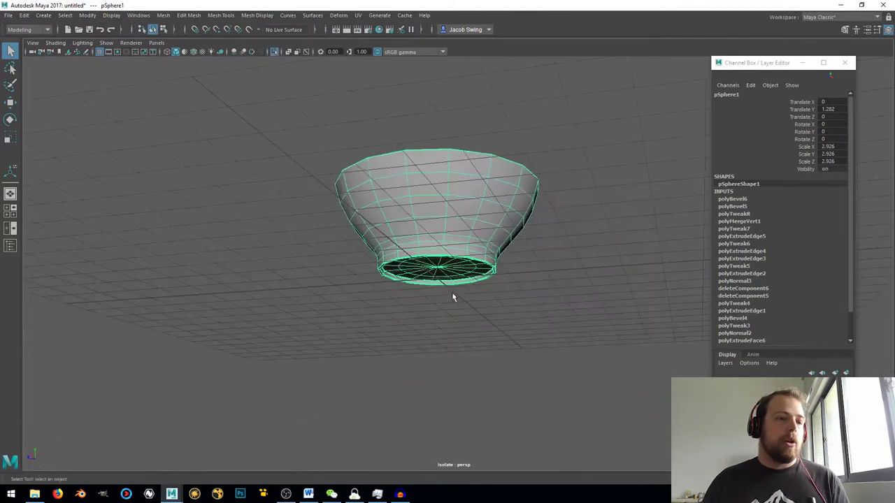
scroll(442, 272, up, 5)
key(w)
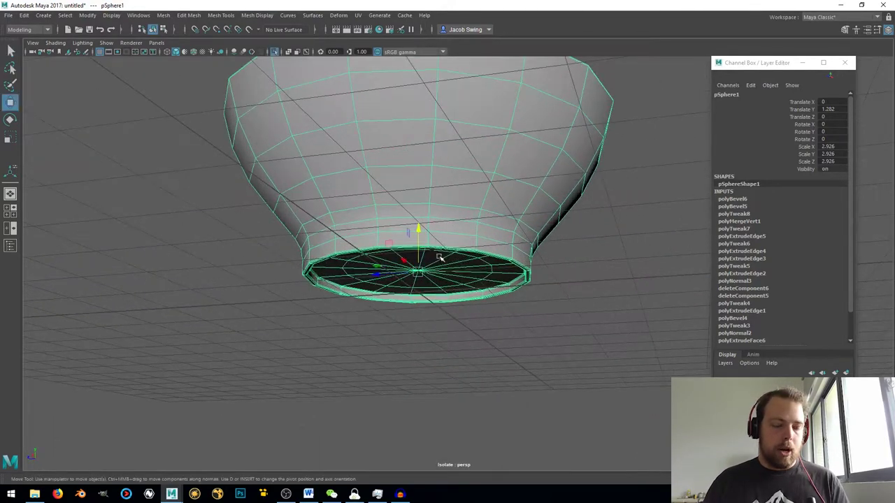
scroll(425, 274, up, 6)
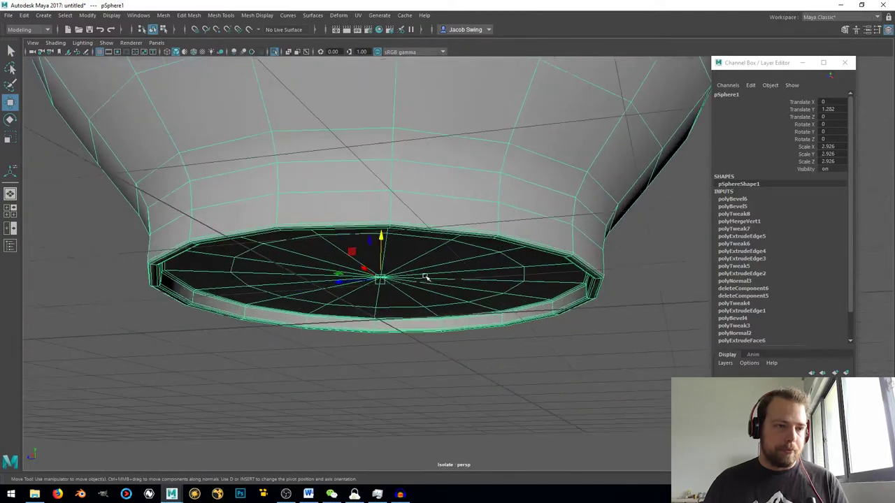
key(d)
key(v)
drag(373, 242, 437, 343)
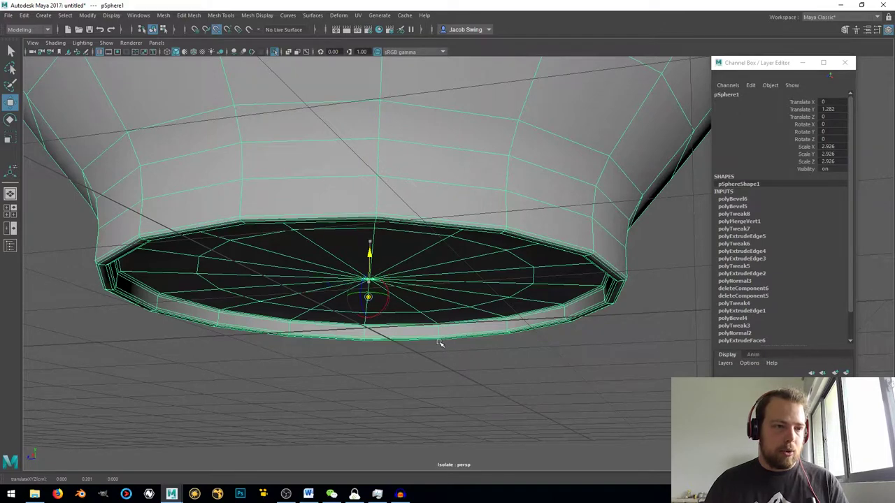
Show the plate again and move the bowl vertically with vertex snapping so its foot rests on the plate.
scroll(439, 342, down, 5)
click(276, 51)
alt+drag(305, 134, 638, 288)
key(v)
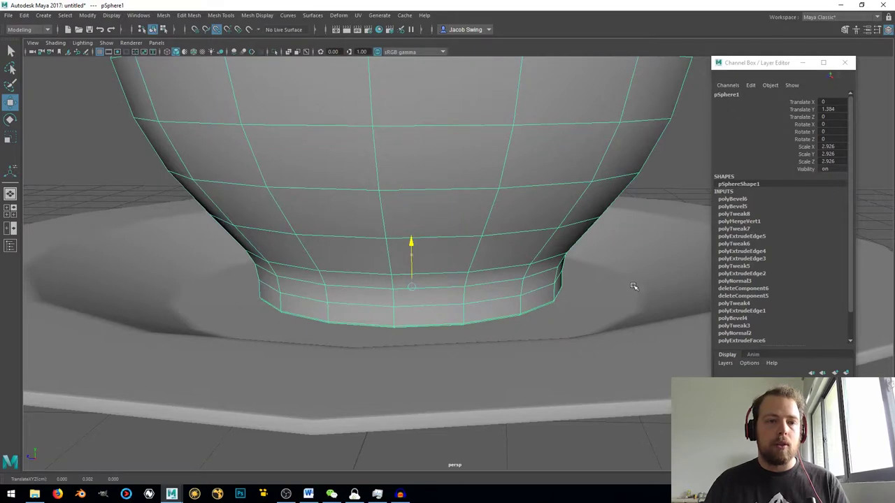
Deselect the bowl and show the plate and bowl full-size in the top view.
alt+drag(631, 286, 216, 253)
click(73, 238)
alt+drag(72, 239, 232, 259)
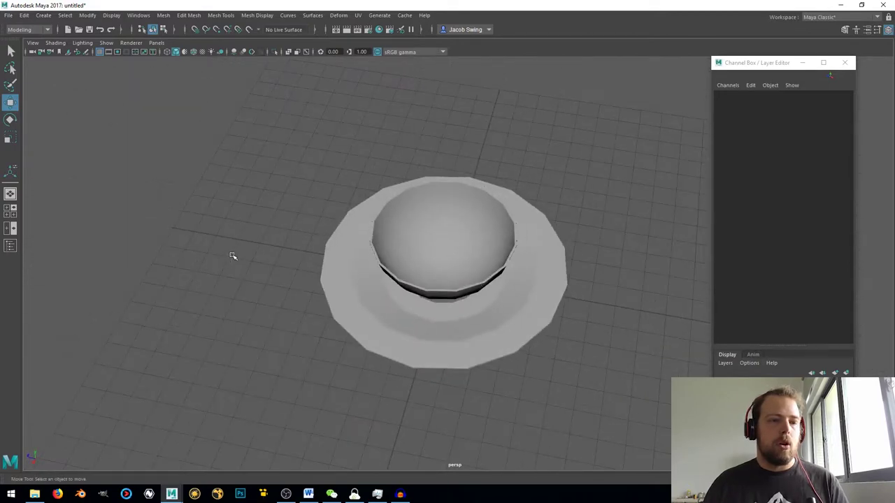
click(11, 209)
key(space)
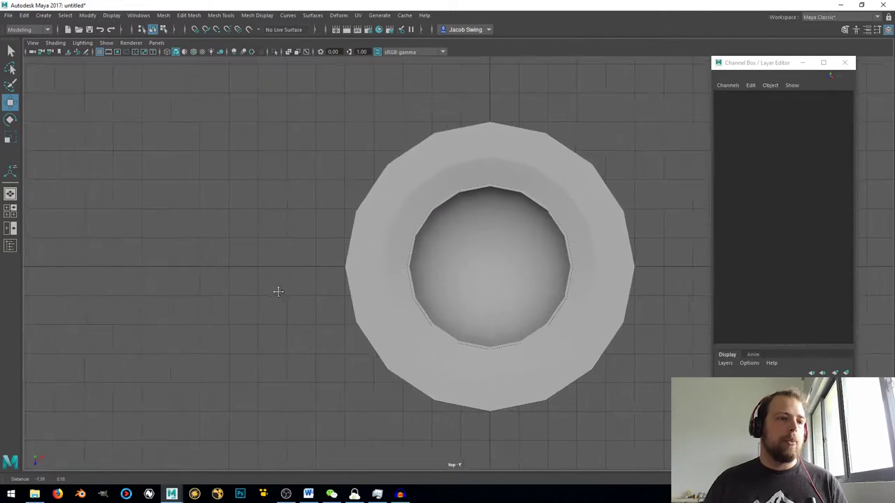
Create a polygon plane and set both its width and height subdivisions to 1.
shift+right_drag(226, 218, 210, 210)
click(735, 200)
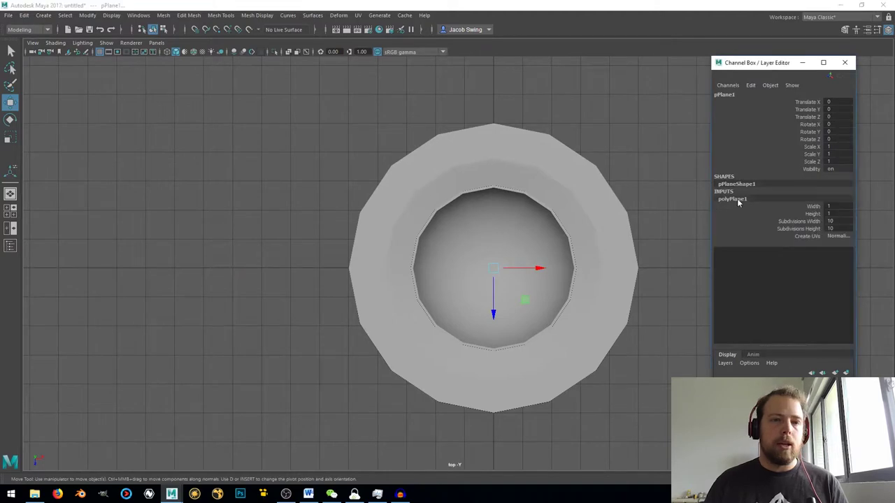
drag(810, 222, 832, 230)
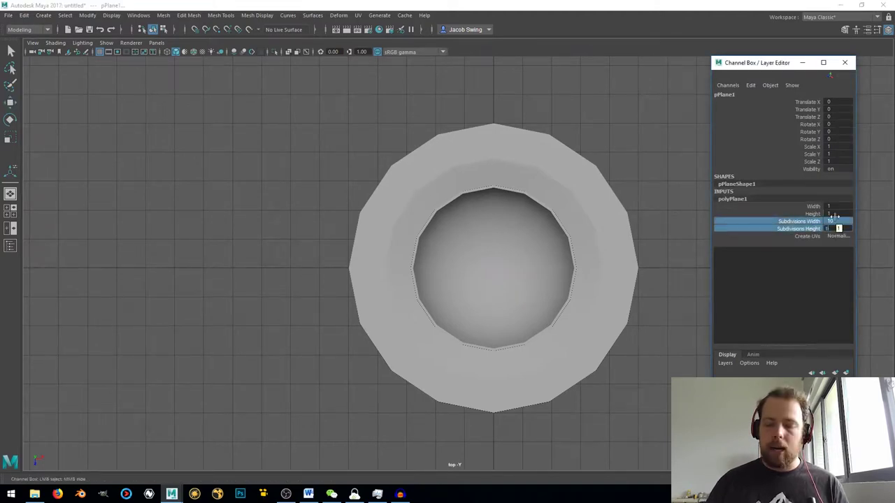
text(1)
key(Return)
Move the plane along X to about -5.61 so it sits just outside the plate's rim.
key(w)
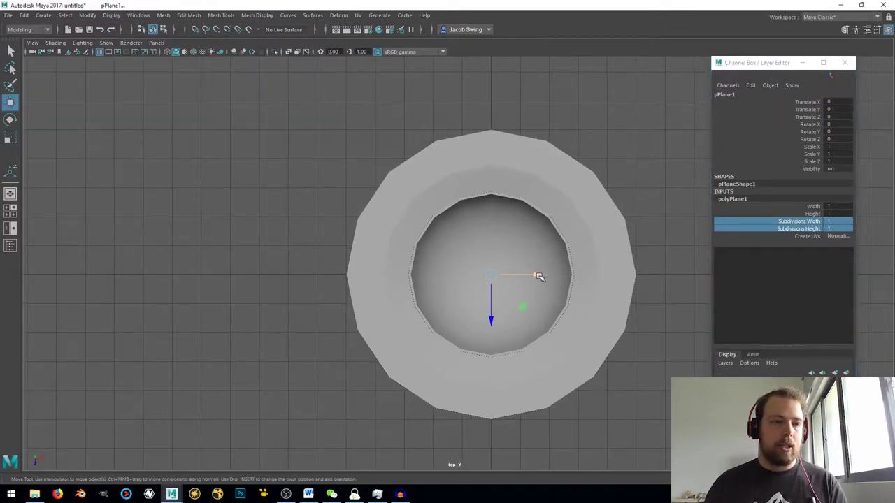
drag(538, 275, 376, 271)
alt+middle_drag(349, 283, 414, 271)
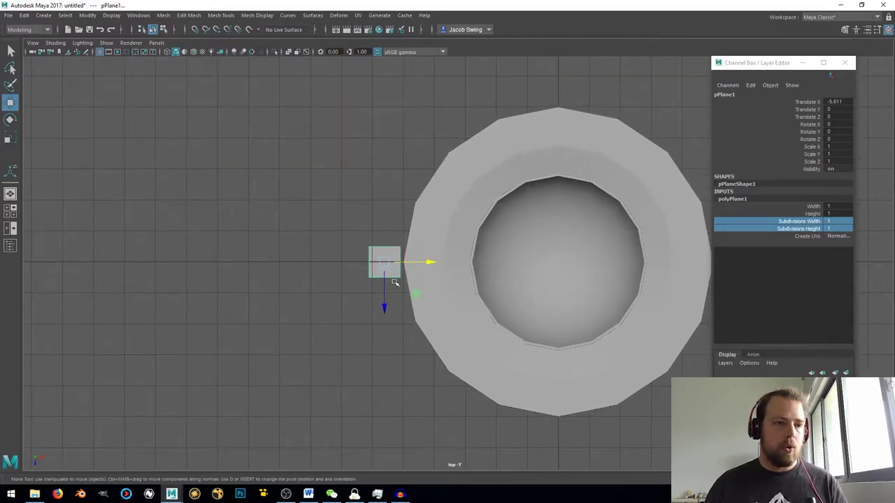
Snap the plane's pivot to its lower corner nearest the plate and snap the plane along Z to the plate's lowest rim vertex.
key(d)
drag(388, 304, 387, 303)
drag(426, 278, 442, 279)
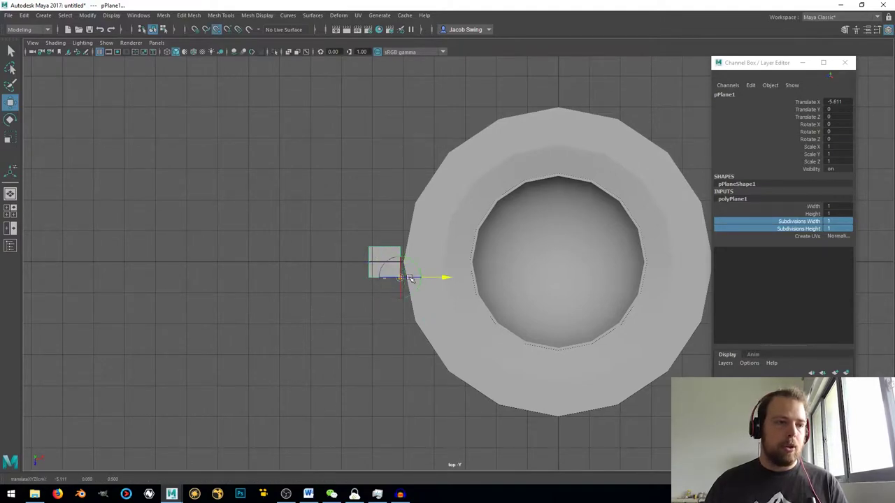
drag(404, 322, 564, 417)
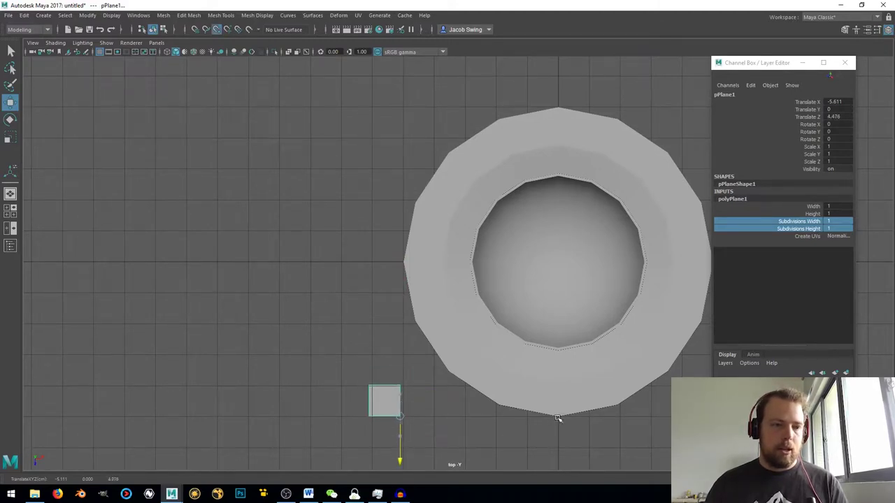
Scale the plane uniformly to about 9.98 to match the plate's length, and narrow it along X to about 3.77.
key(r)
drag(400, 417, 752, 421)
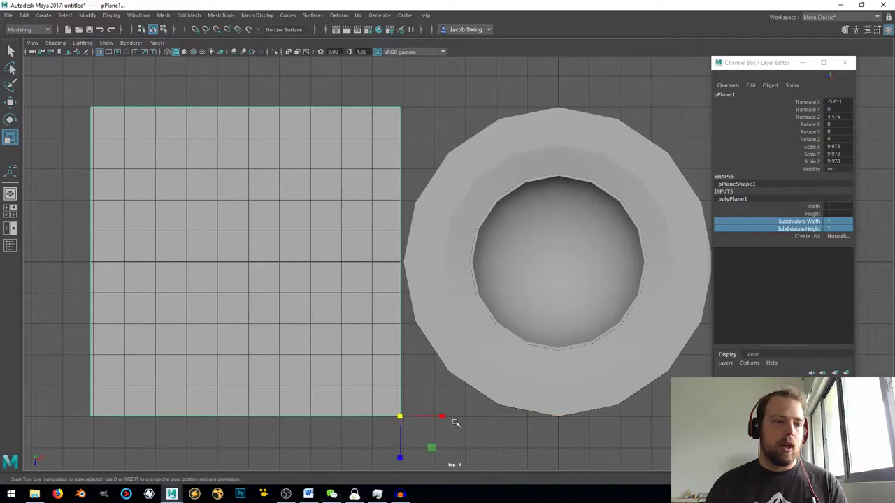
drag(444, 417, 419, 425)
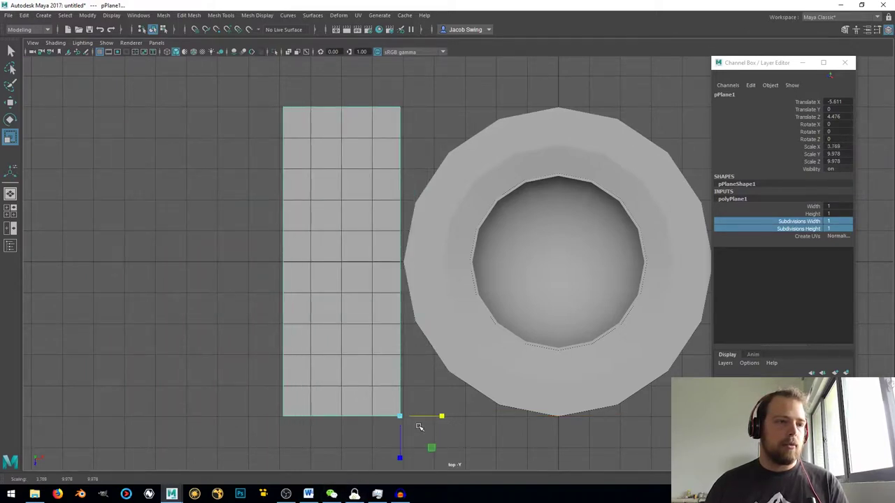
scroll(415, 421, up, 1)
alt+click(403, 414)
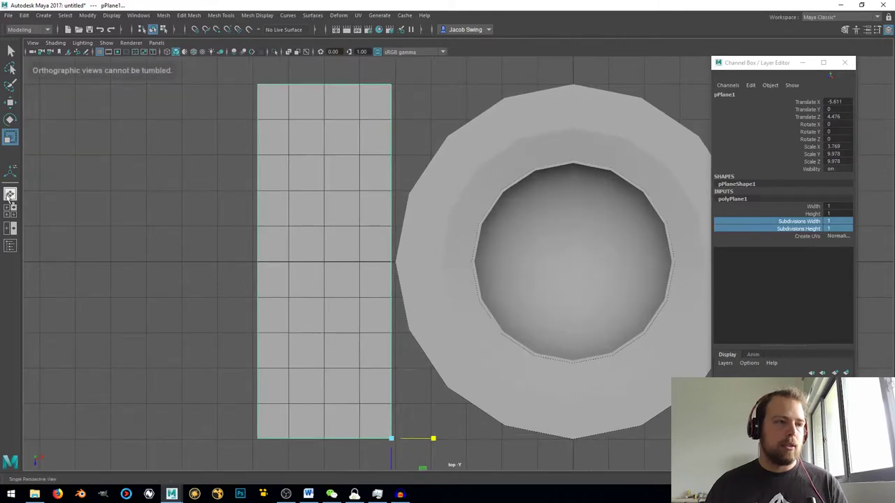
Return to the perspective view and select the plane's single face.
click(9, 195)
mouse_move(358, 287)
alt+mouse_down()
mouse_move(373, 284)
mouse_move(304, 291)
mouse_move(350, 290)
alt+mouse_up()
right_drag(345, 225, 344, 255)
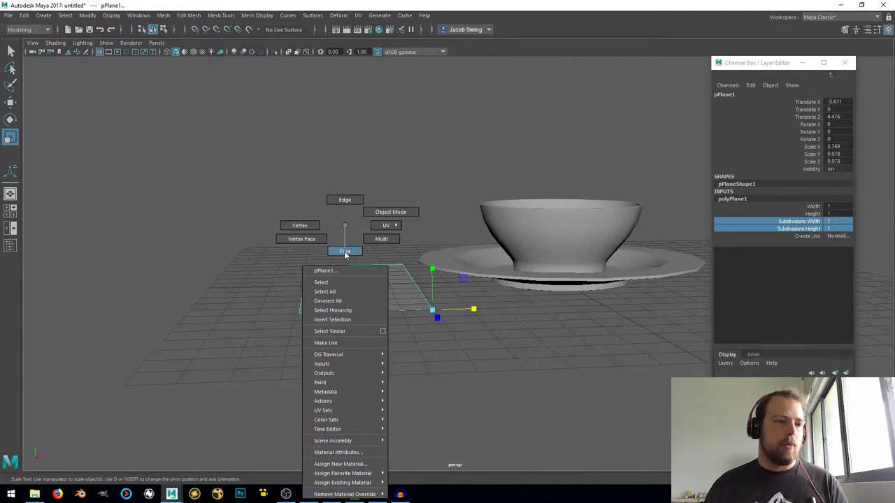
right_drag(345, 255, 362, 199)
click(416, 277)
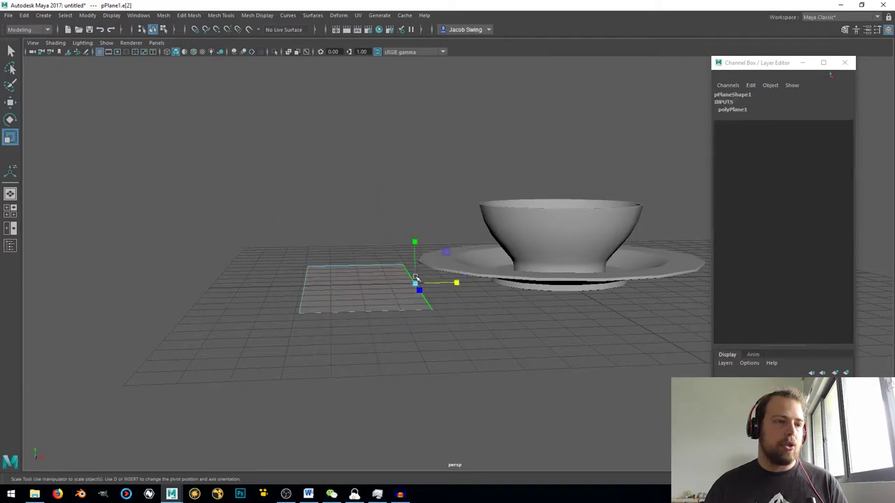
right_drag(371, 249, 368, 306)
click(344, 304)
scroll(293, 304, up, 3)
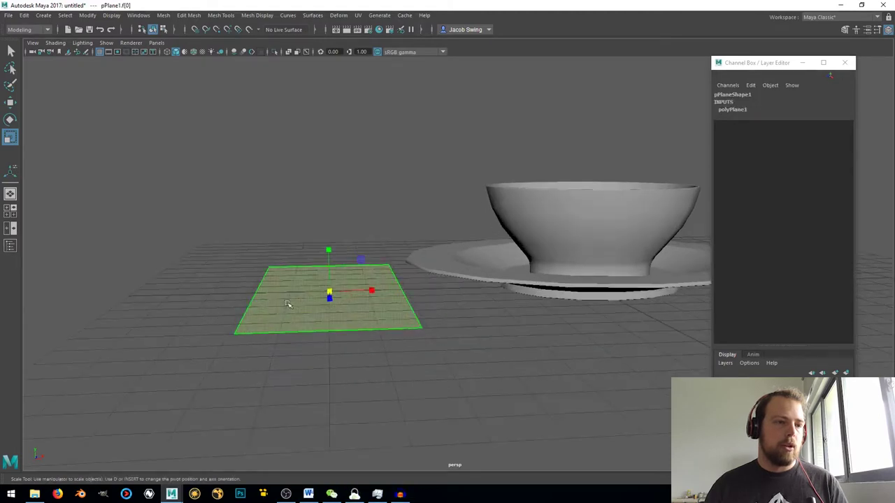
alt+middle_drag(232, 301, 312, 276)
Extrude the plane's face upward with a Local Translate Z of 0.2.
shift+right_drag(279, 254, 279, 280)
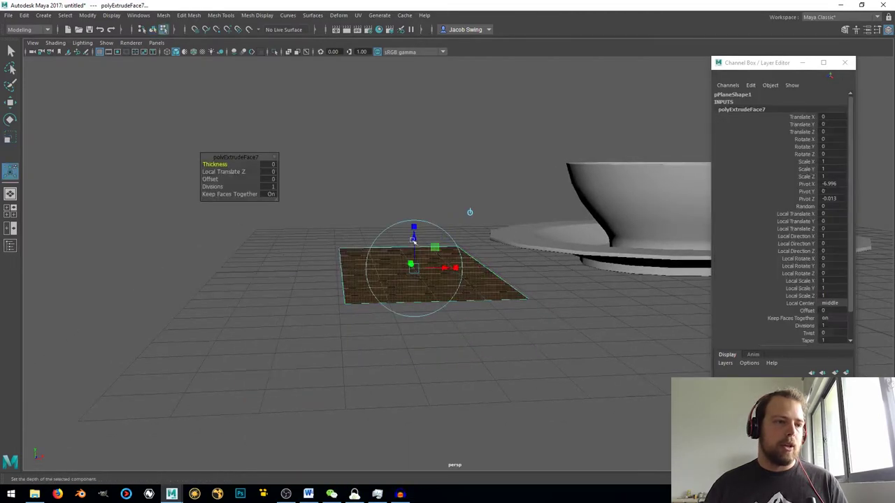
drag(414, 240, 413, 233)
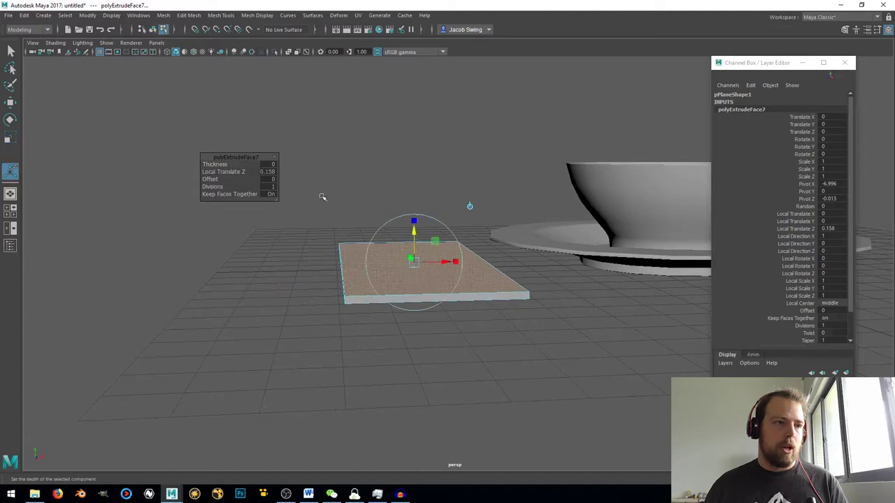
click(268, 172)
text(0.1)
key(Return)
click(269, 172)
key(Return)
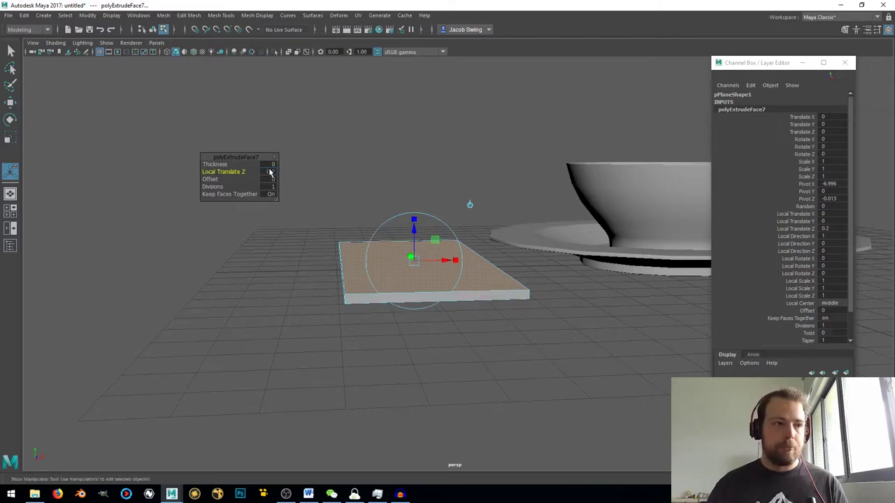
Delete the slab's two short end faces and the long side face farthest from the plate.
scroll(327, 302, up, 4)
alt+middle_drag(327, 301, 376, 289)
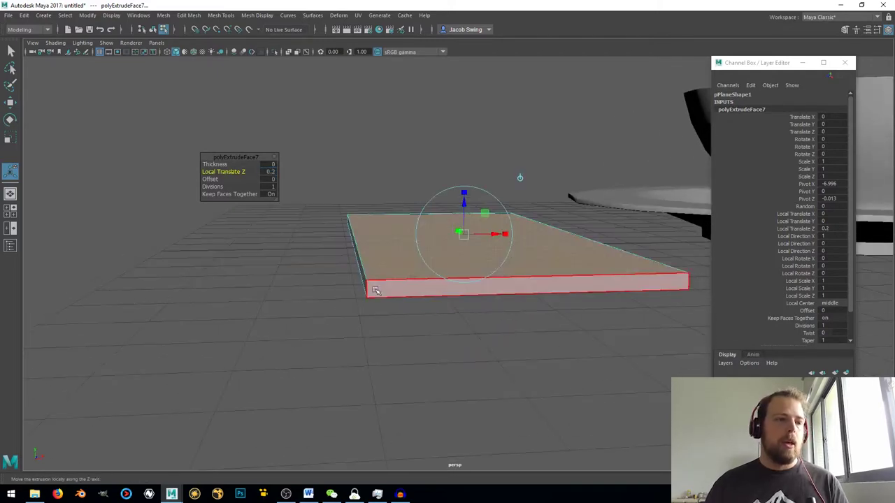
click(376, 289)
drag(290, 270, 328, 253)
click(394, 287)
click(326, 256)
alt+drag(247, 256, 326, 293)
shift+click(319, 294)
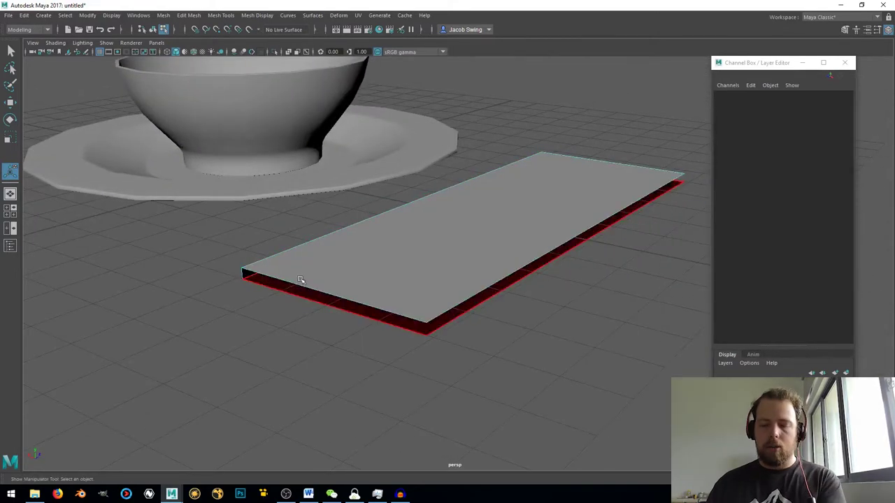
Bevel the long edges of the remaining side that joins the upper and lower layers.
click(348, 271)
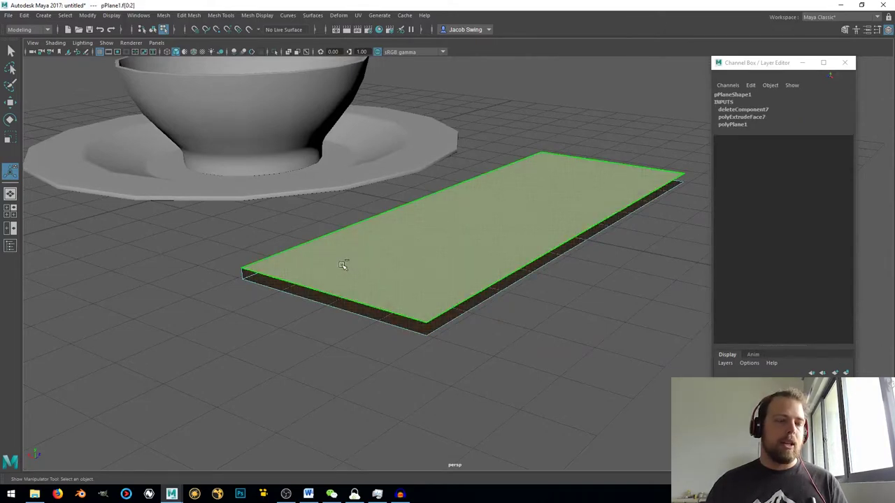
right_drag(293, 262, 289, 193)
click(279, 249)
shift+right_drag(172, 268, 205, 269)
Extrude all faces of the folded sheet with a Local Translate Z of -0.05 to give it thickness.
alt+drag(283, 199, 329, 284)
right_drag(330, 284, 360, 281)
click(351, 259)
drag(506, 183, 505, 185)
click(266, 173)
text(-0.05)
key(Return)
Return to object selection and reverse the normals of the folded sheet.
alt+drag(410, 310, 434, 300)
right_drag(430, 290, 449, 225)
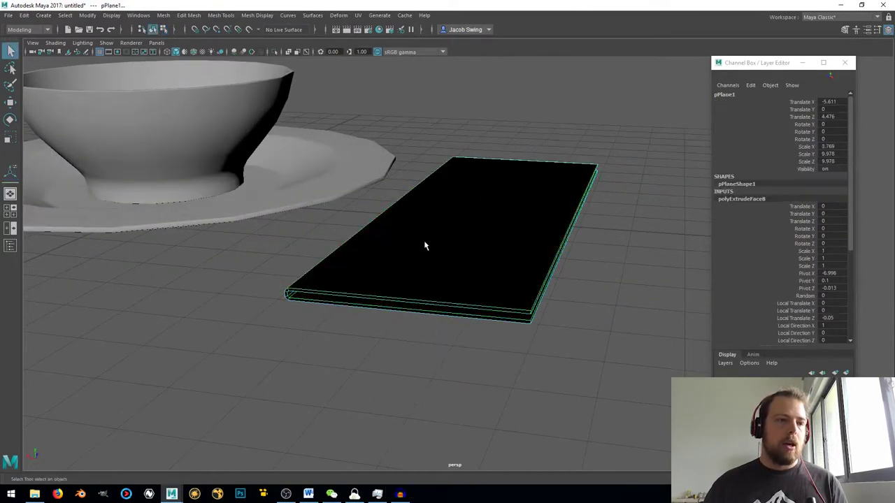
click(417, 252)
click(260, 15)
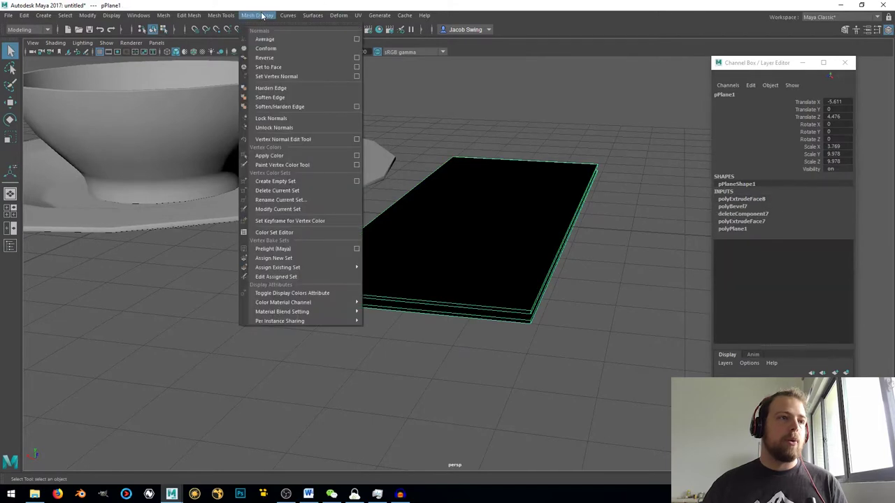
click(261, 59)
click(421, 273)
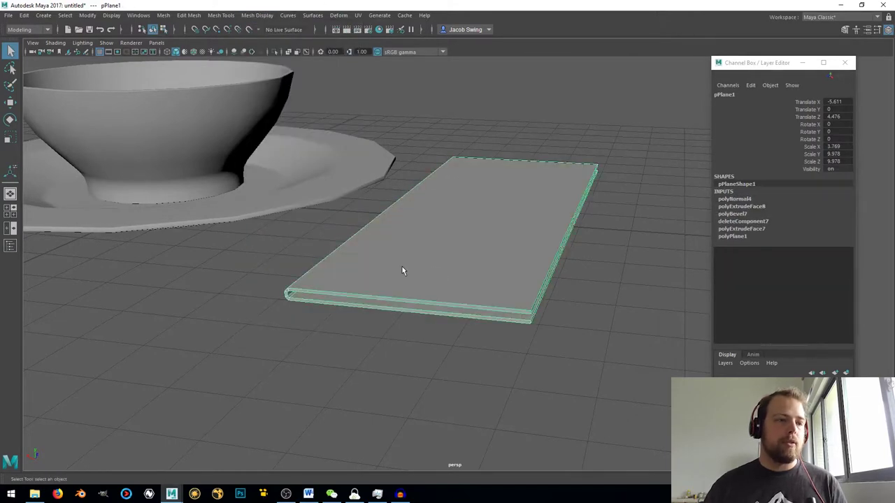
Insert 5 evenly spaced lengthwise edge loops in both the upper and lower layers of the folded sheet.
shift+right_drag(404, 266, 385, 284)
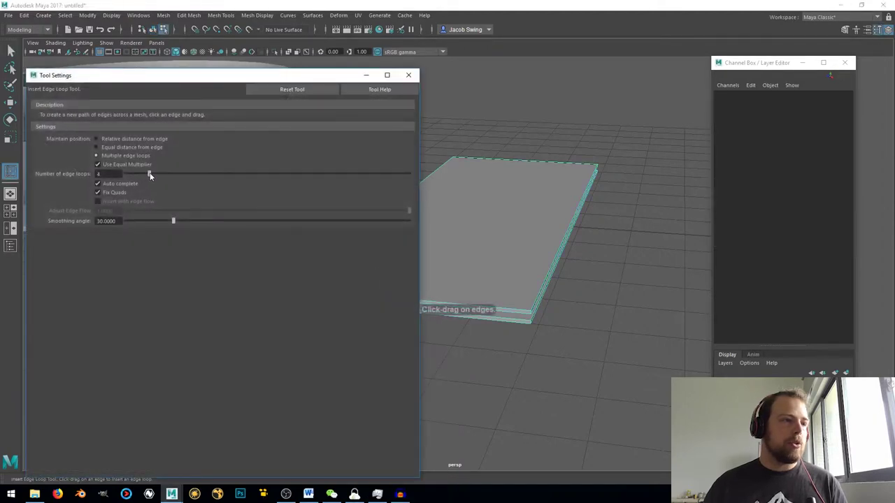
drag(152, 176, 158, 174)
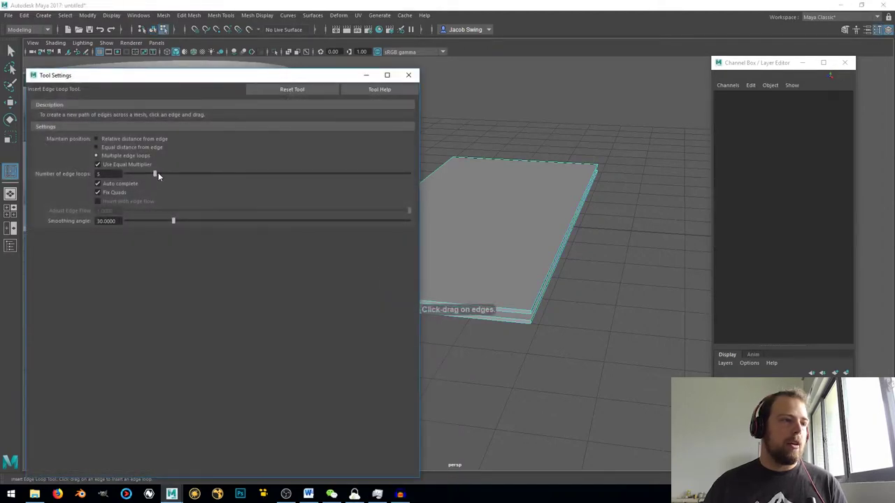
click(500, 321)
click(511, 314)
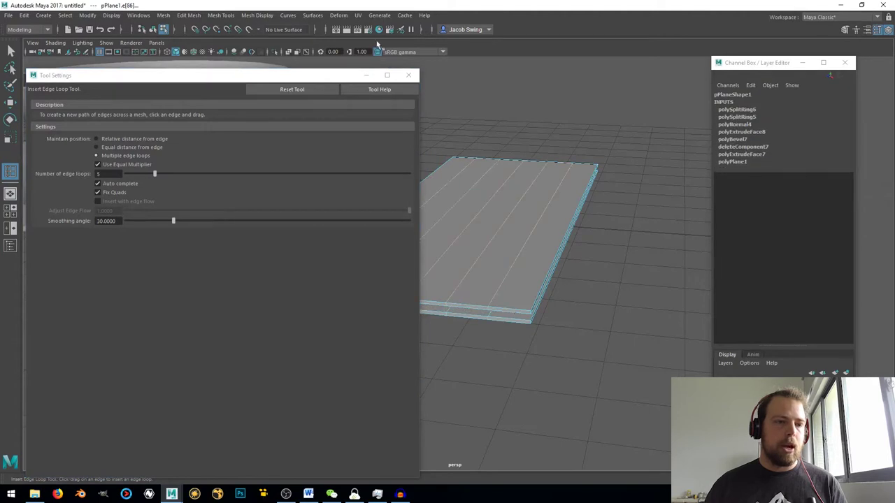
click(409, 75)
key(q)
Select the upper layer's narrow long face on the sheet's open side and turn on Soft Select.
alt+drag(451, 196, 439, 207)
right_drag(438, 207, 451, 171)
alt+drag(512, 313, 470, 270)
scroll(430, 278, up, 4)
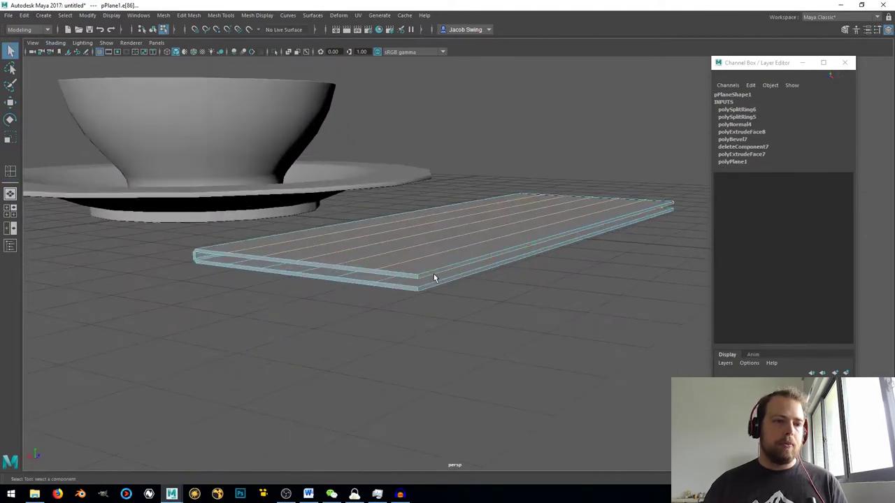
right_drag(404, 280, 407, 275)
click(407, 281)
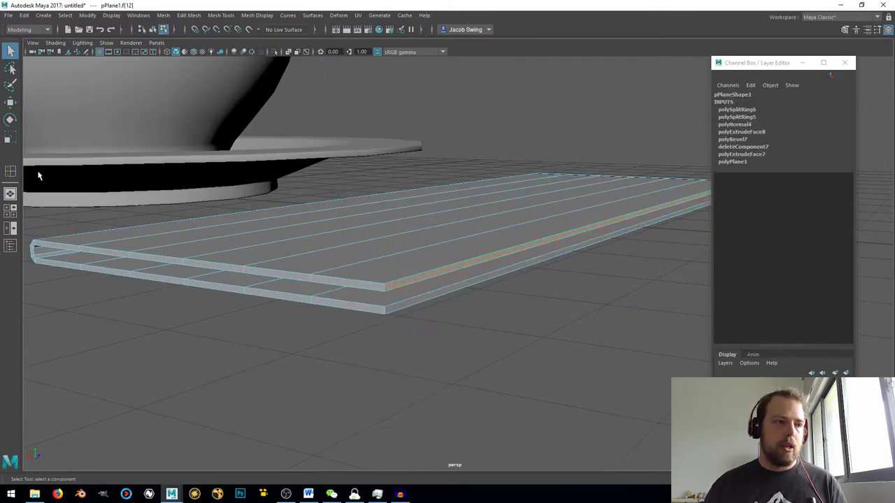
key(b)
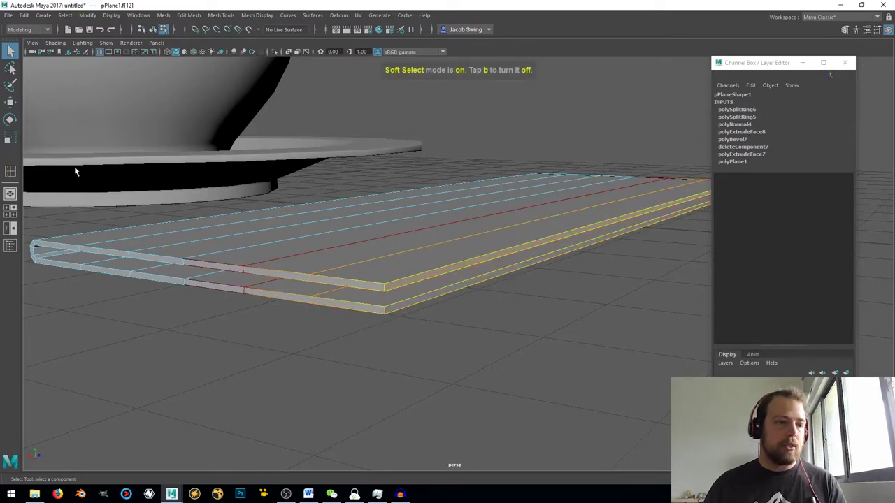
Open the Move tool's settings and examine the Soft Selection options, including falloff mode, falloff radius, falloff curve and interpolation.
click(11, 103)
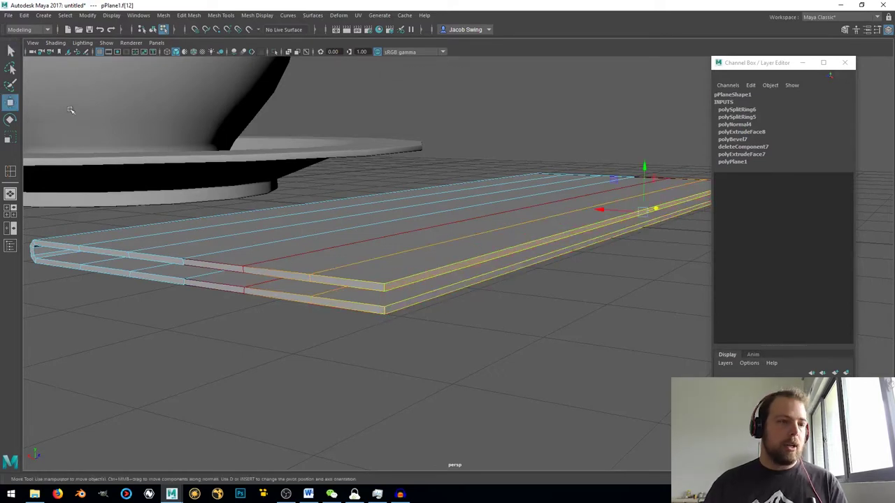
double_click(11, 104)
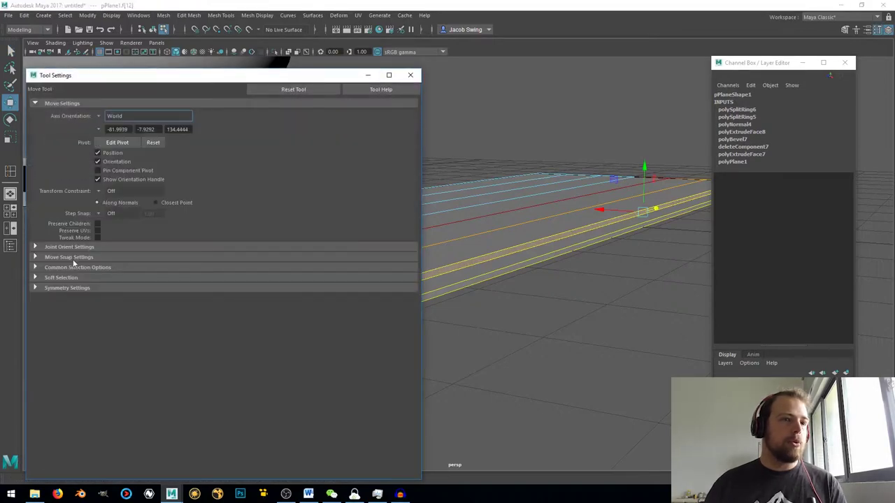
click(35, 277)
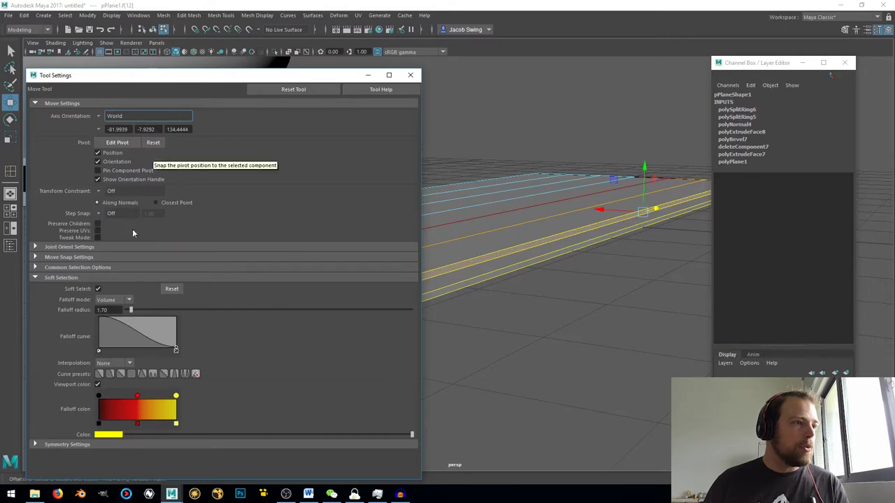
click(72, 448)
scroll(62, 425, down, 2)
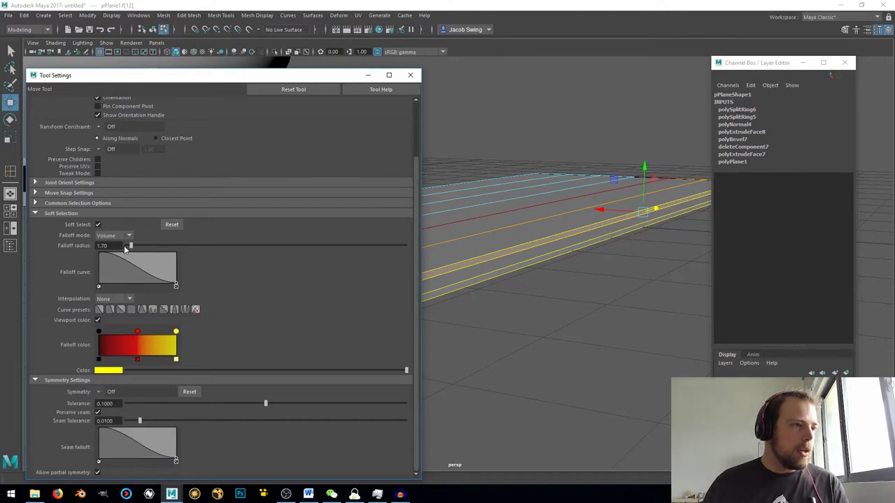
click(128, 300)
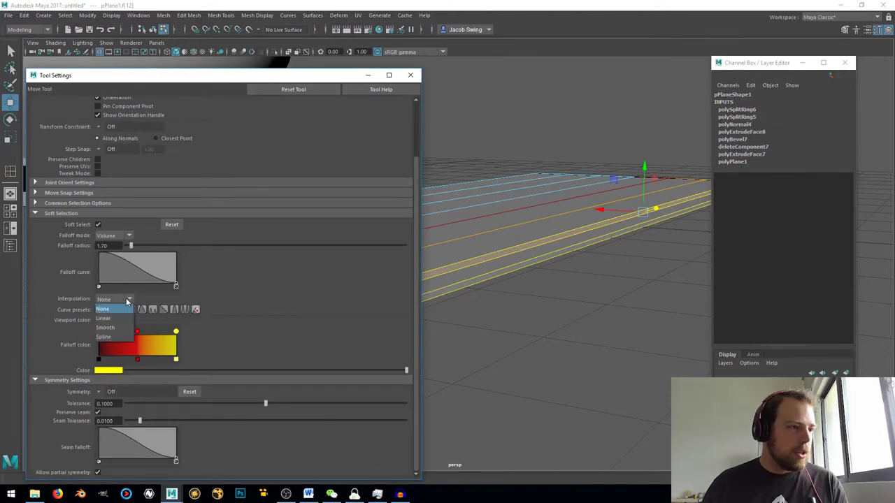
click(127, 301)
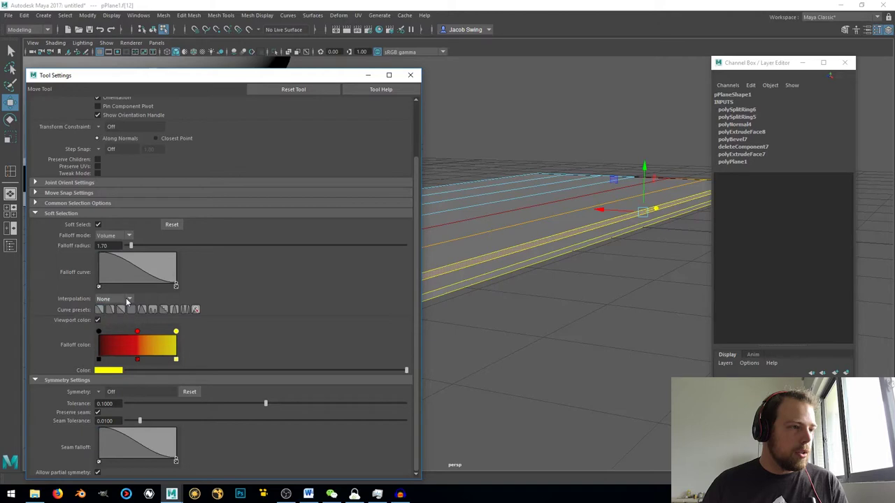
click(77, 203)
click(76, 202)
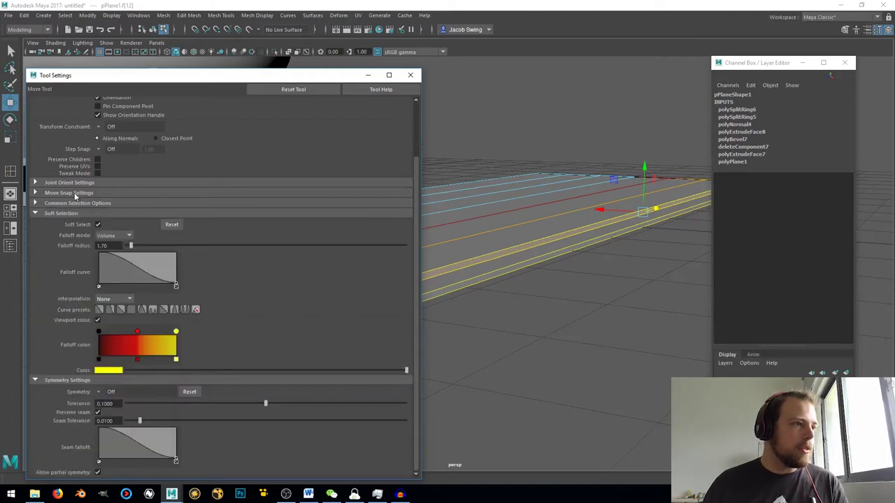
click(74, 192)
click(74, 193)
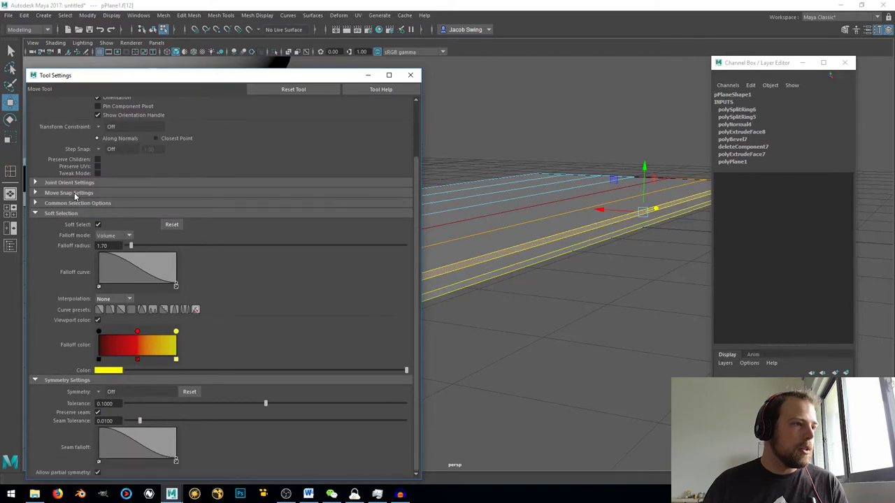
scroll(105, 179, up, 3)
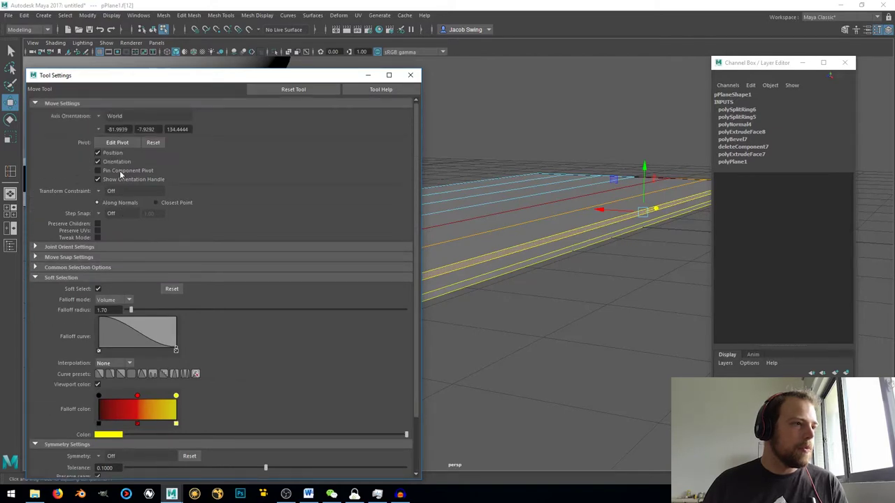
scroll(120, 173, down, 3)
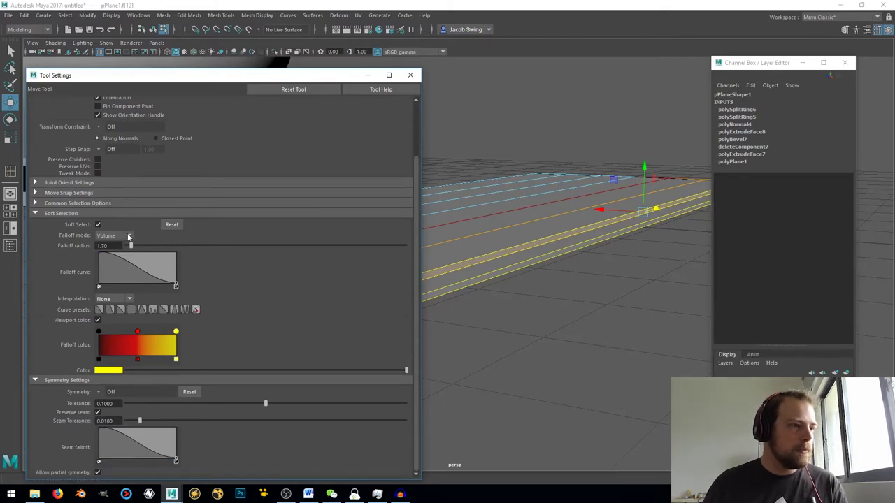
click(411, 75)
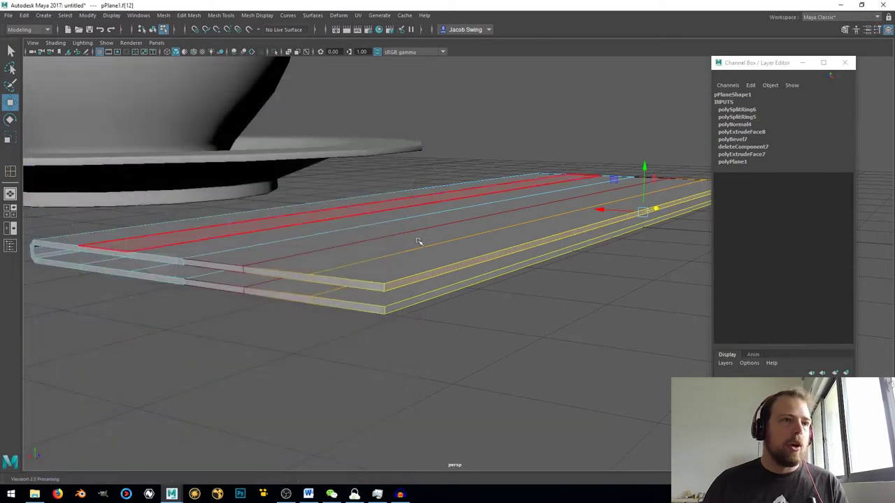
Turn off Soft Select and lower the upper layer's open-side long face until it nearly rests on the lower layer.
click(434, 244)
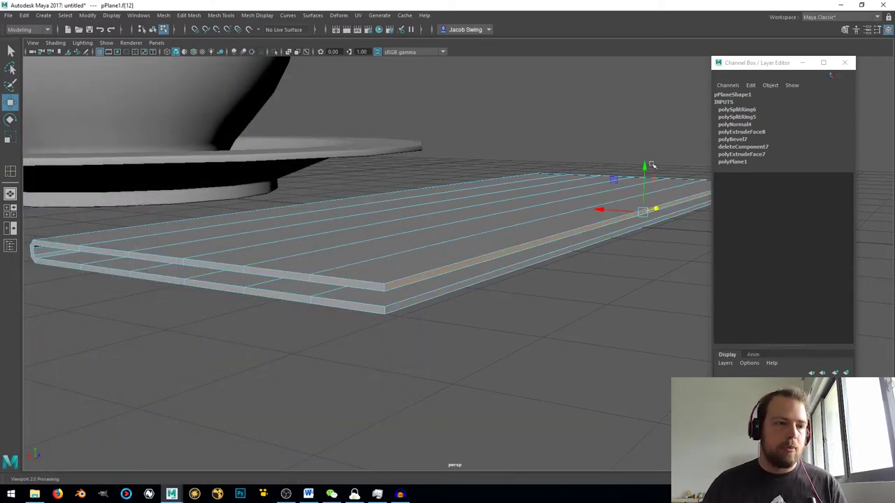
drag(643, 168, 644, 176)
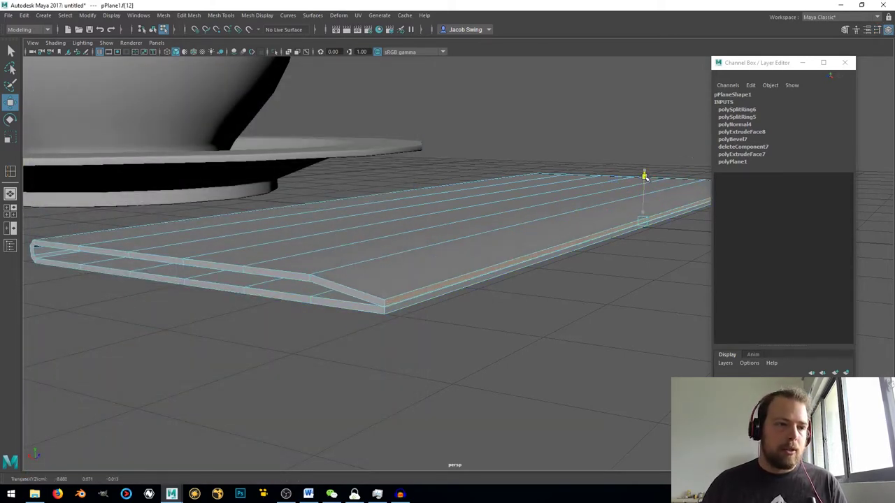
Switch to edge selection and lower the upper layer's lengthwise edge loops one after another to flatten it onto the lower layer.
right_drag(377, 248, 382, 197)
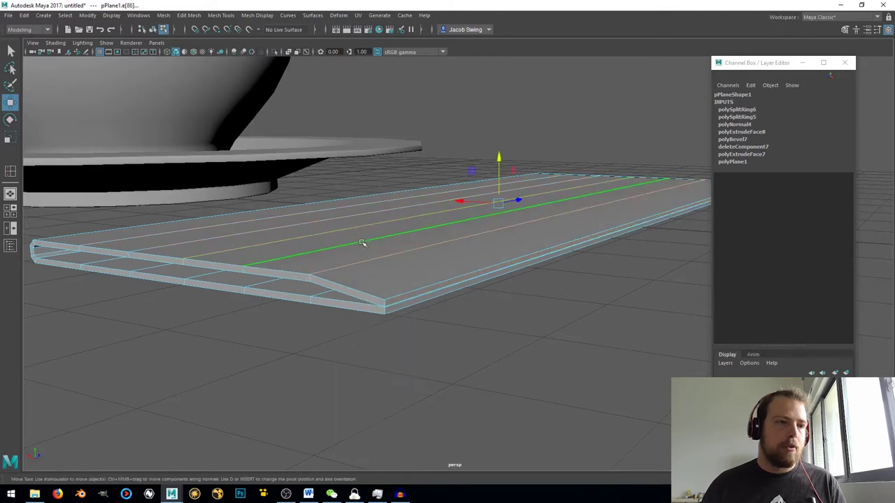
double_click(363, 262)
drag(594, 164, 593, 175)
click(486, 210)
drag(549, 162, 548, 171)
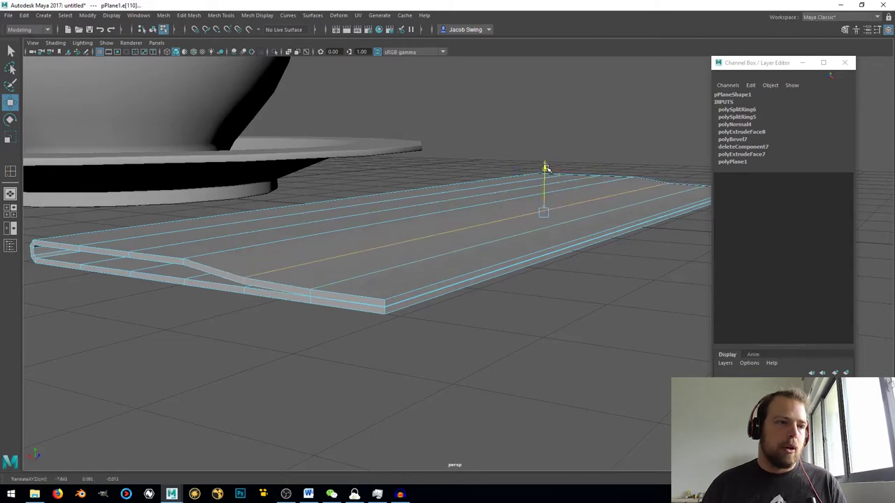
click(365, 225)
drag(499, 156, 361, 313)
click(355, 214)
click(378, 203)
Return to object selection and use Insert Edge Loop to add a single crosswise loop near each short end of the folded sheet.
right_drag(336, 226, 381, 212)
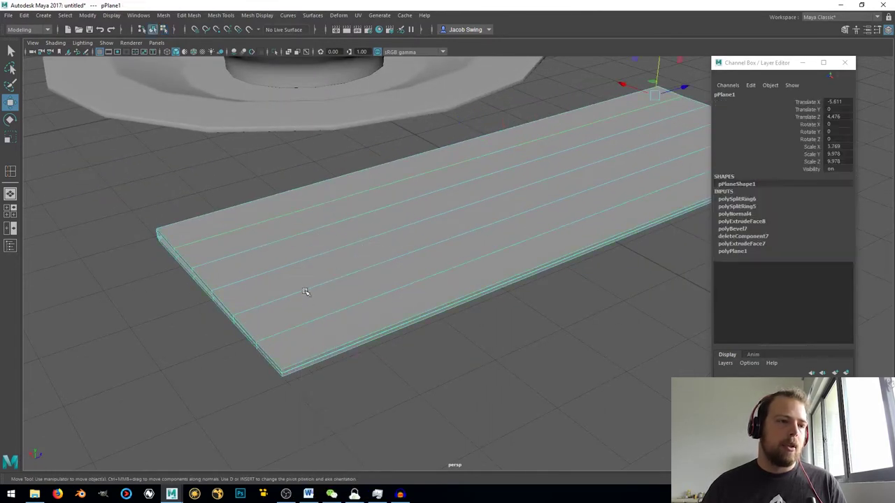
shift+right_drag(305, 265, 236, 285)
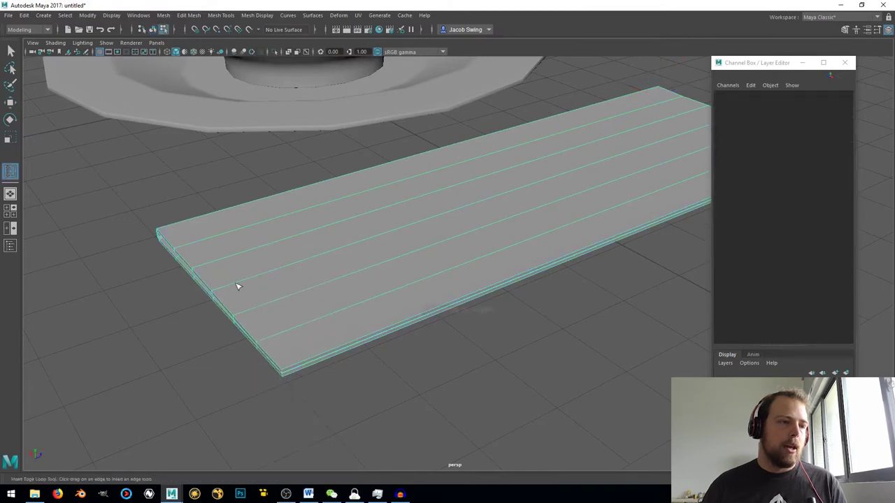
double_click(10, 171)
click(412, 74)
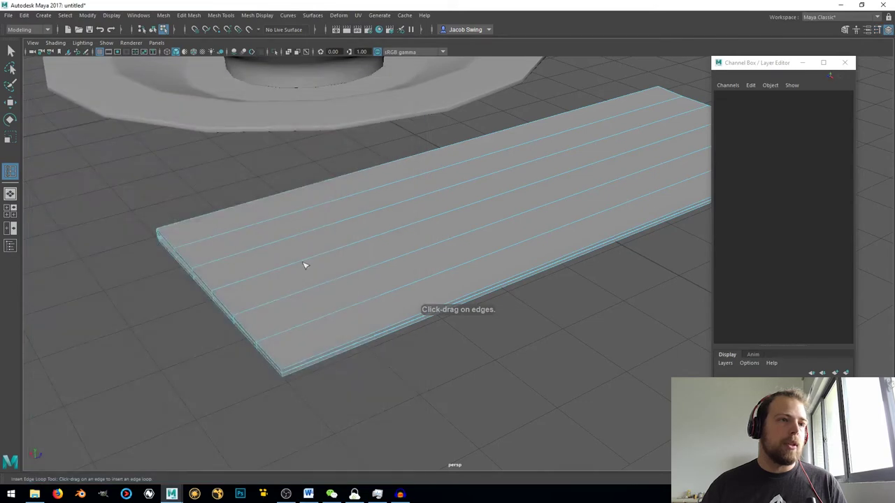
drag(293, 268, 257, 287)
alt+drag(302, 302, 298, 409)
scroll(324, 345, down, 3)
alt+drag(323, 345, 478, 288)
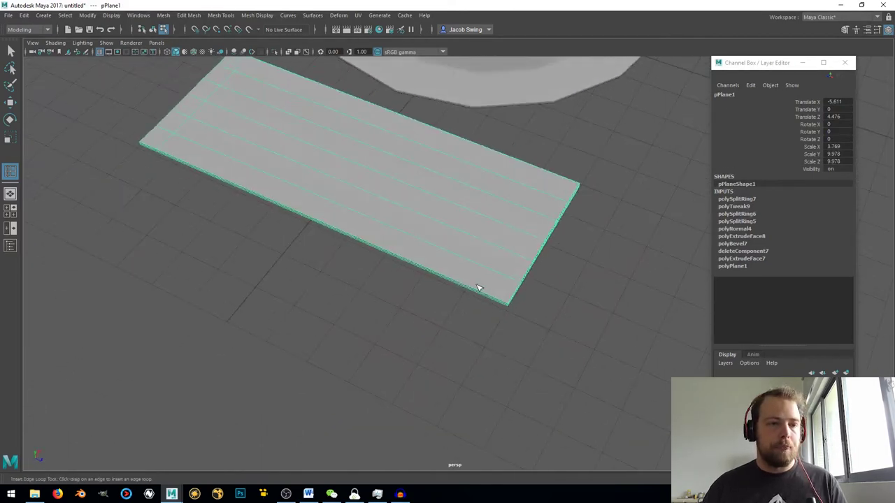
click(478, 292)
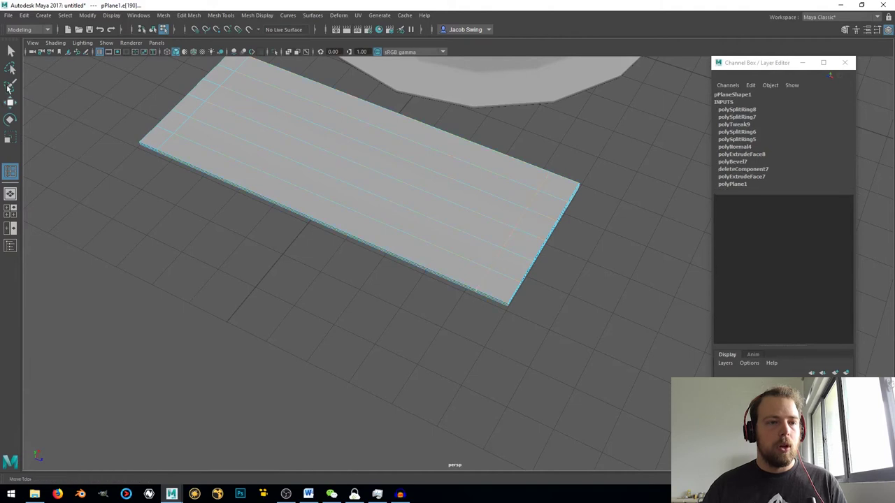
Return to object selection, display the folded sheet with smooth mesh preview, and deselect it.
key(q)
right_click(284, 181)
right_drag(284, 180, 329, 165)
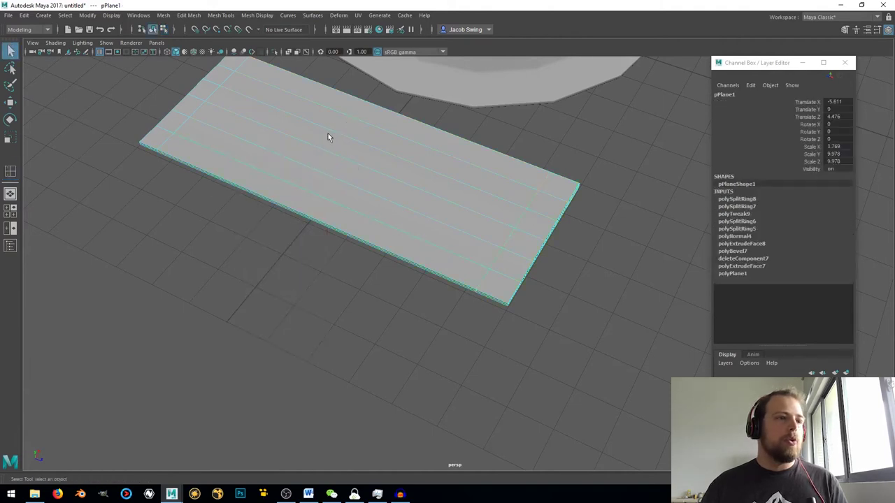
alt+middle_drag(232, 207, 231, 243)
alt+drag(232, 242, 287, 238)
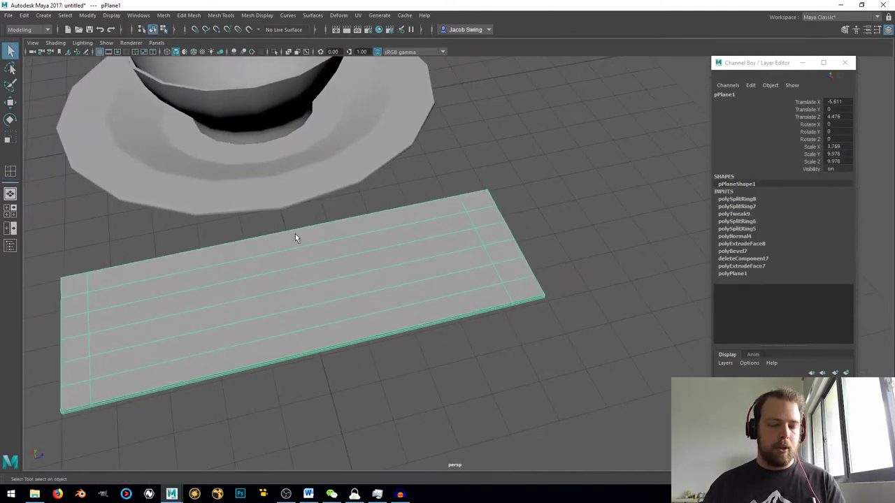
click(441, 363)
alt+drag(441, 363, 228, 324)
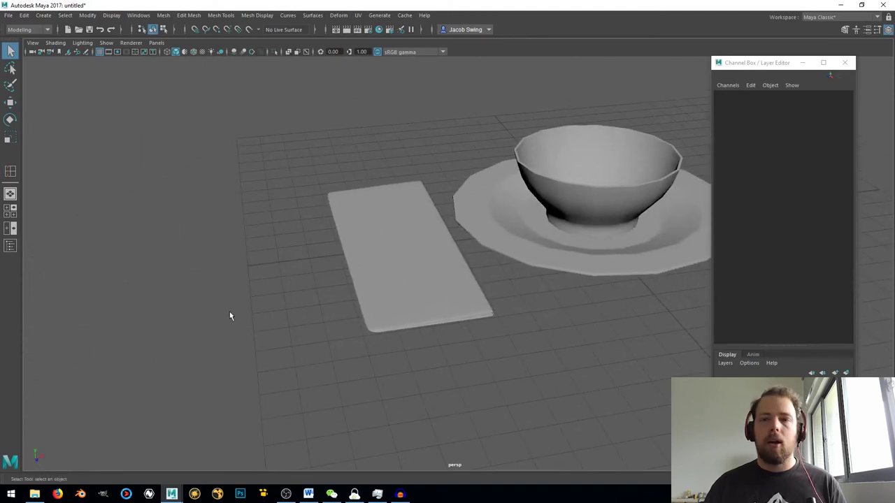